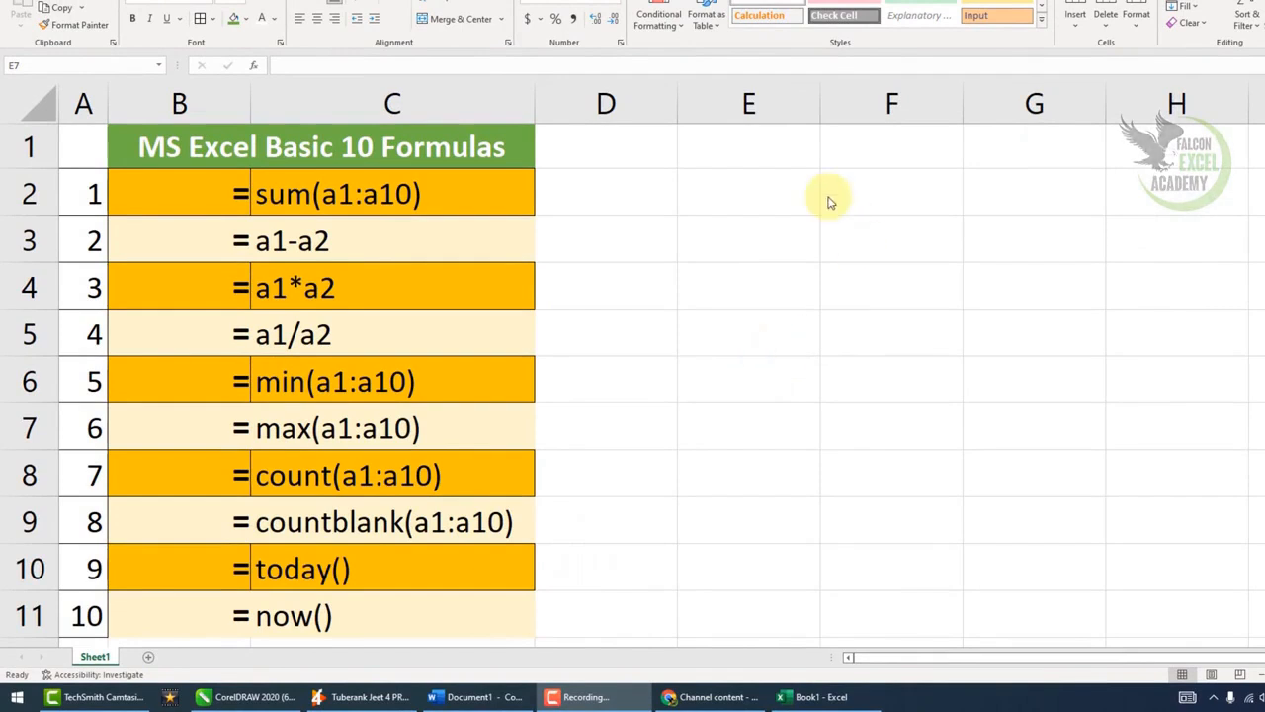
pyautogui.click(762, 162)
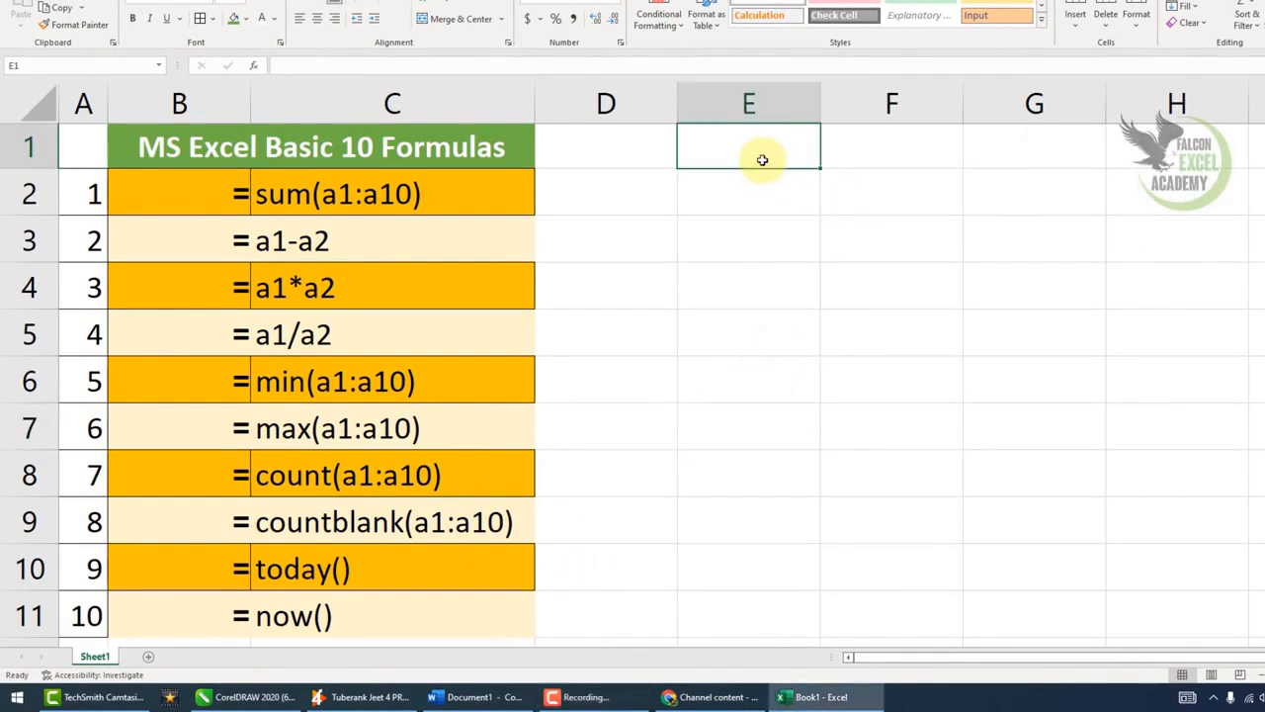
pyautogui.click(748, 106)
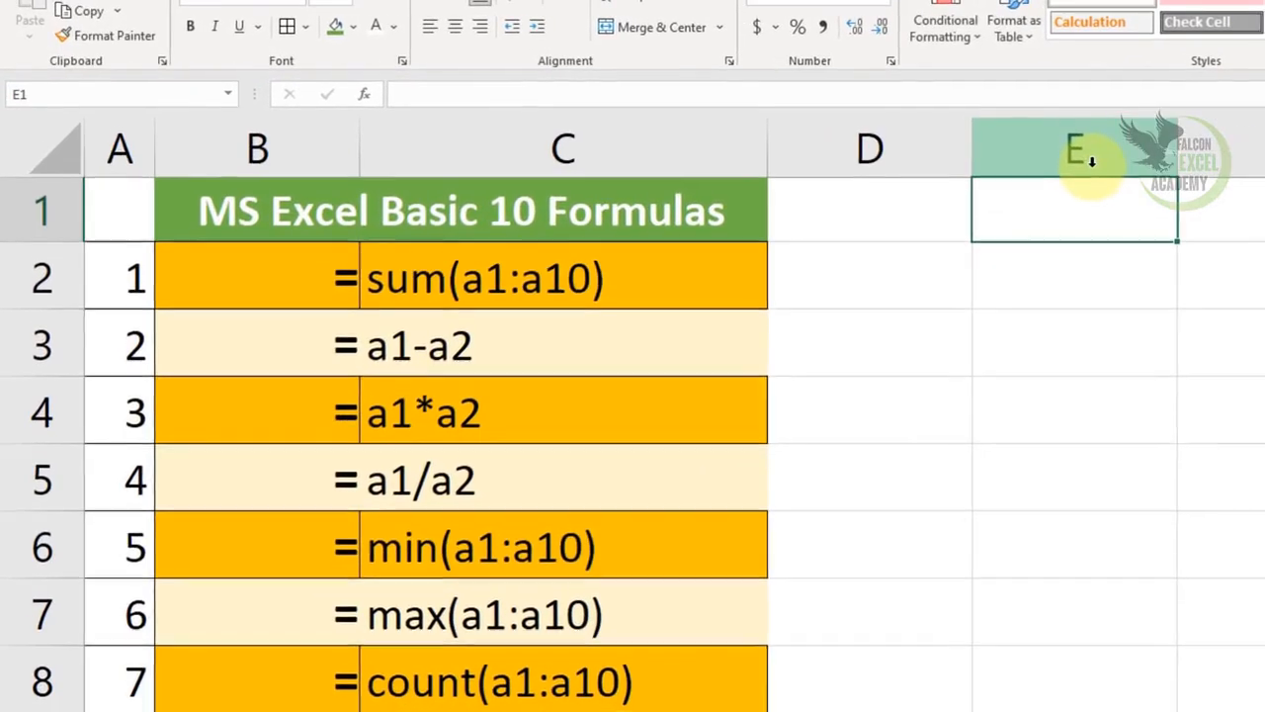
pyautogui.click(1077, 196)
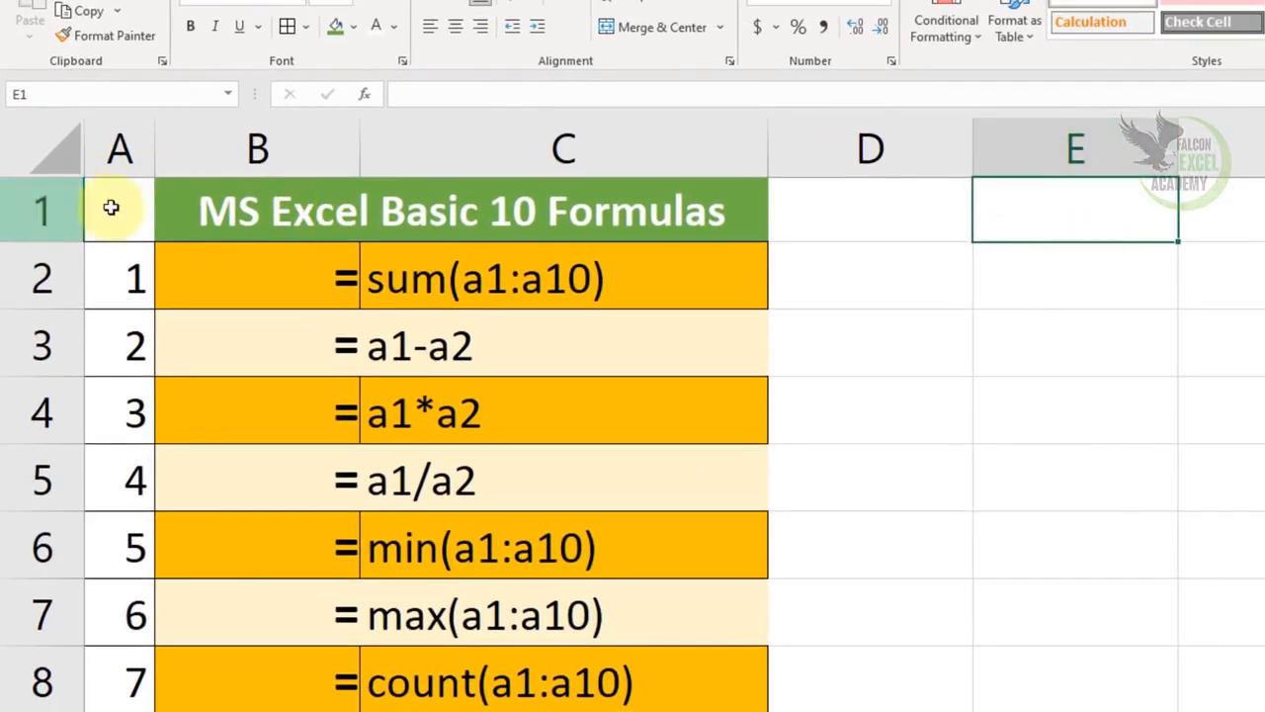
pyautogui.click(1076, 153)
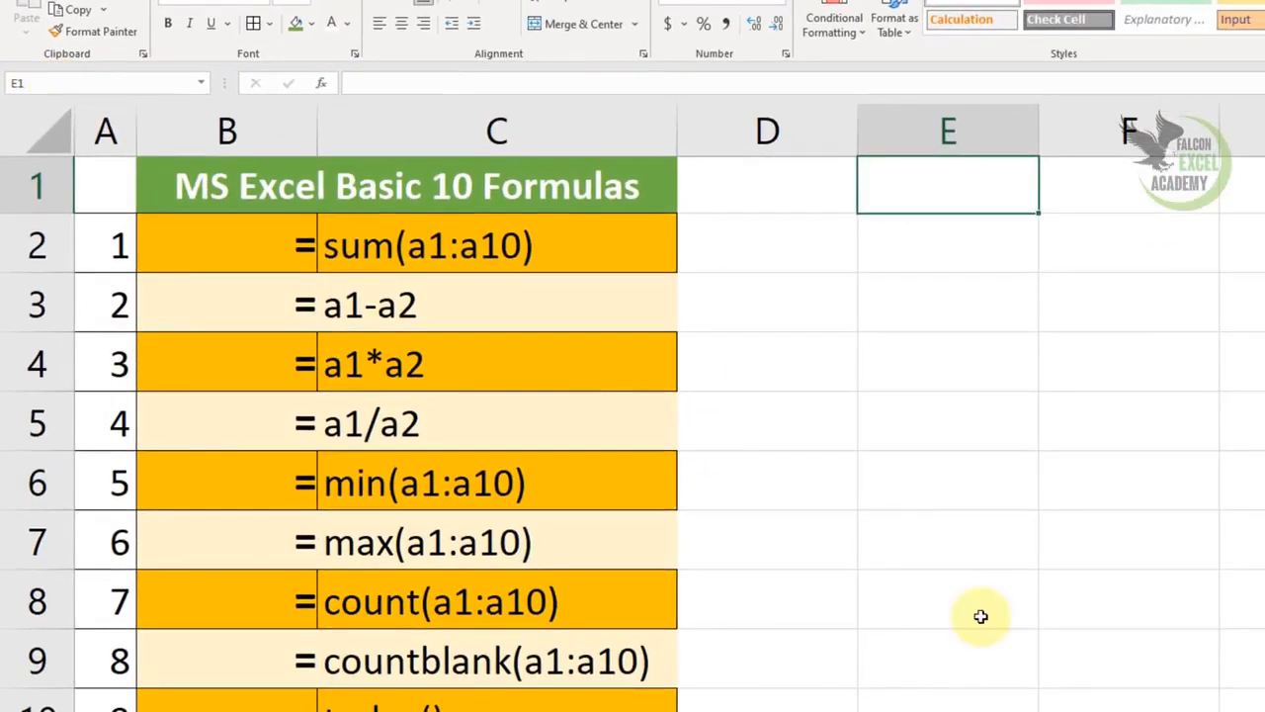
pyautogui.click(1254, 554)
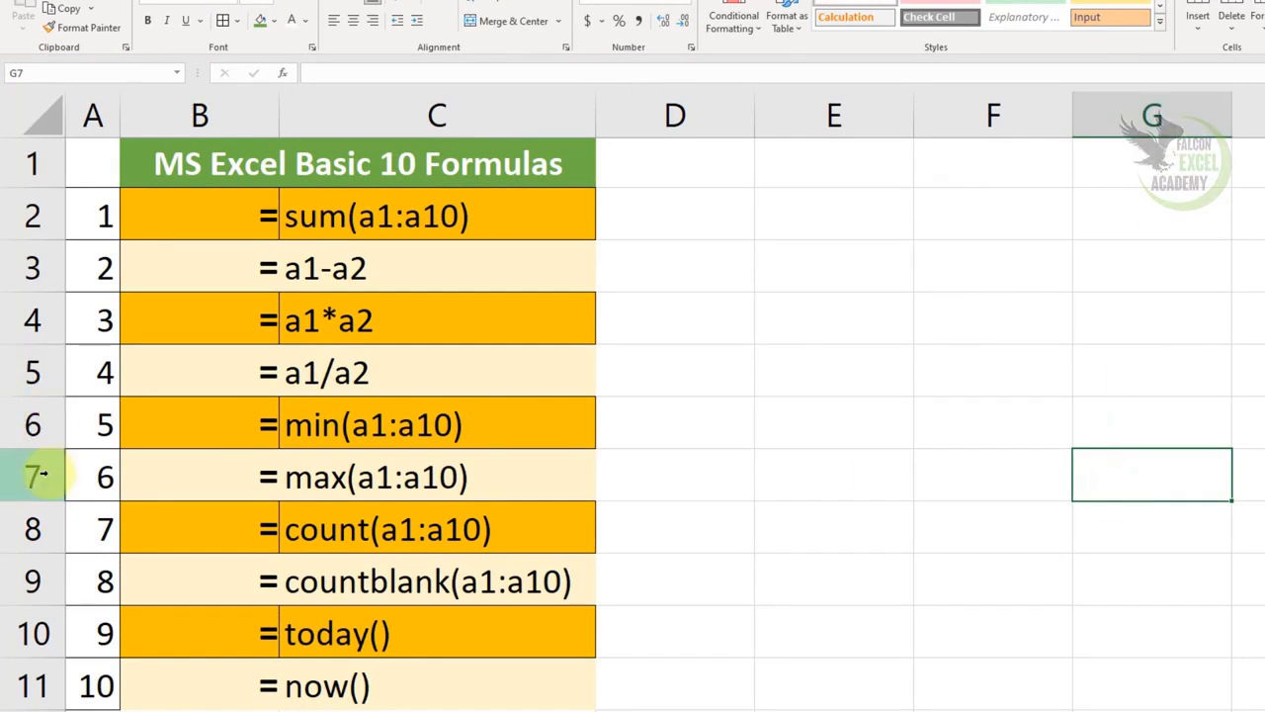
# Step: Enter 500, 200, 300, 500, 200, 100, 200, 200, 100 and 200 down column E in cells E1 through E10
pyautogui.click(870, 167)
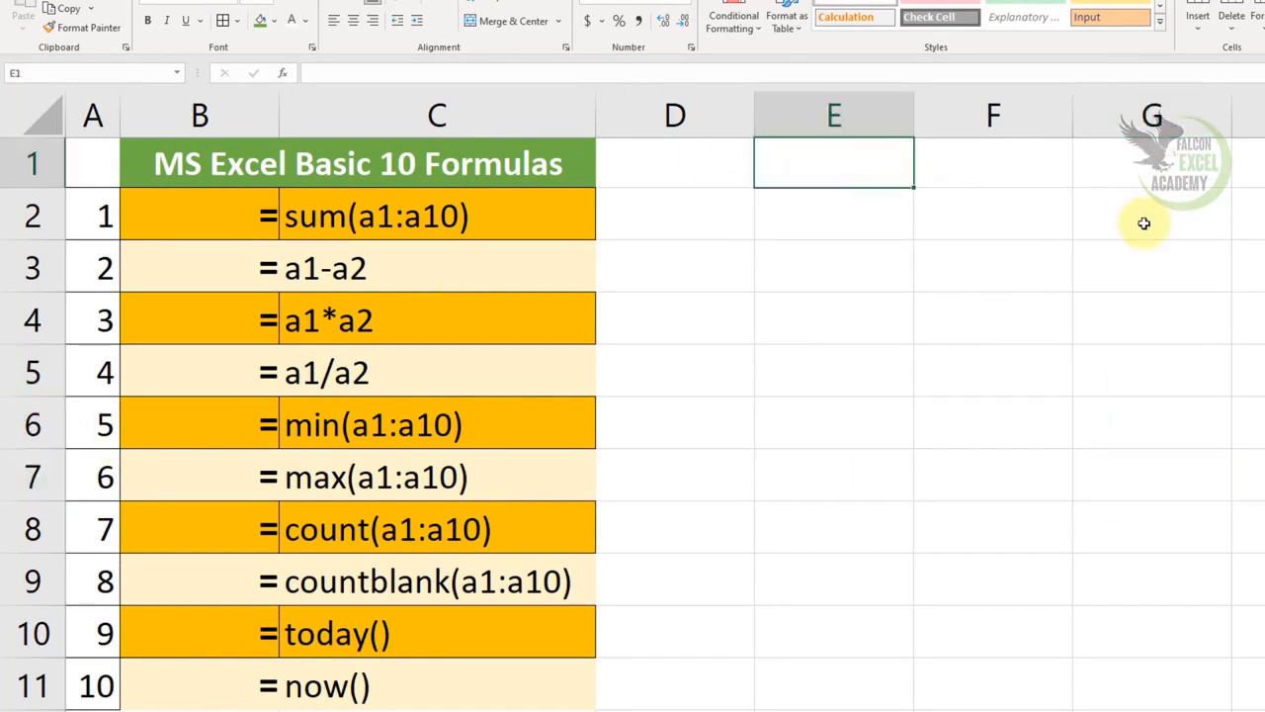
pyautogui.write('500')
pyautogui.press('Return')
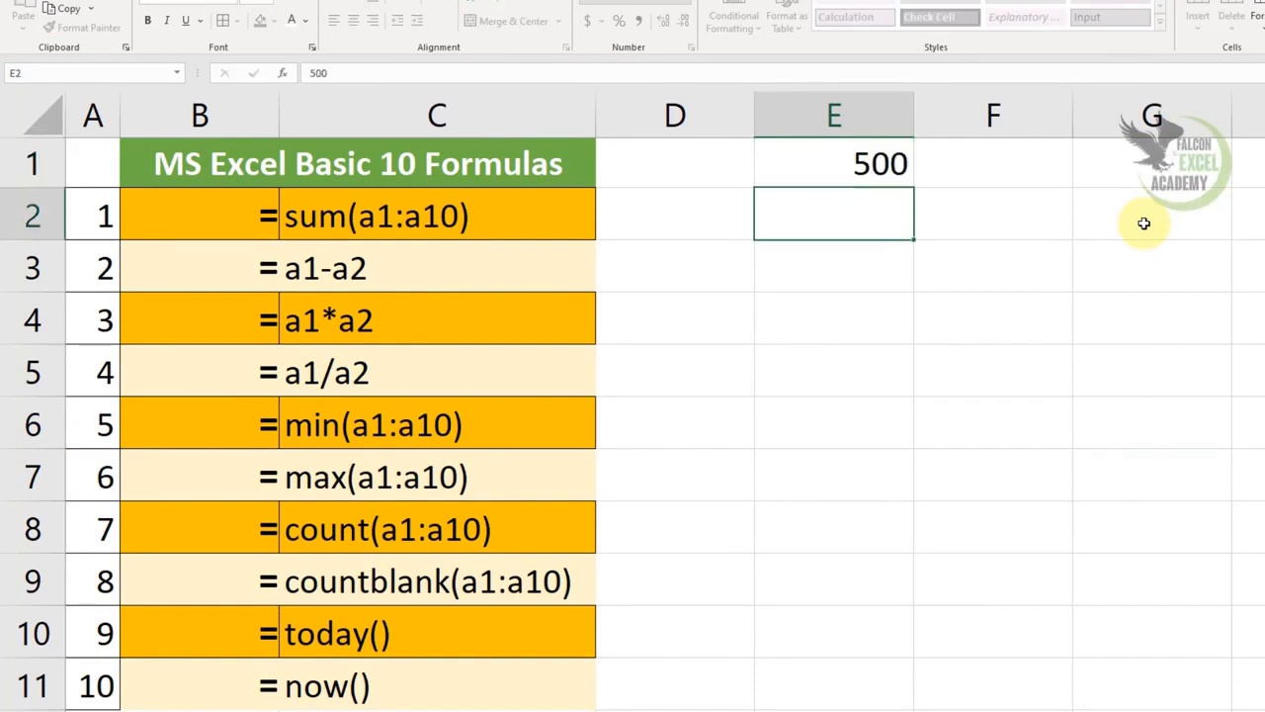
pyautogui.write('200')
pyautogui.press('Return')
pyautogui.write('3005')
pyautogui.press('BackSpace')
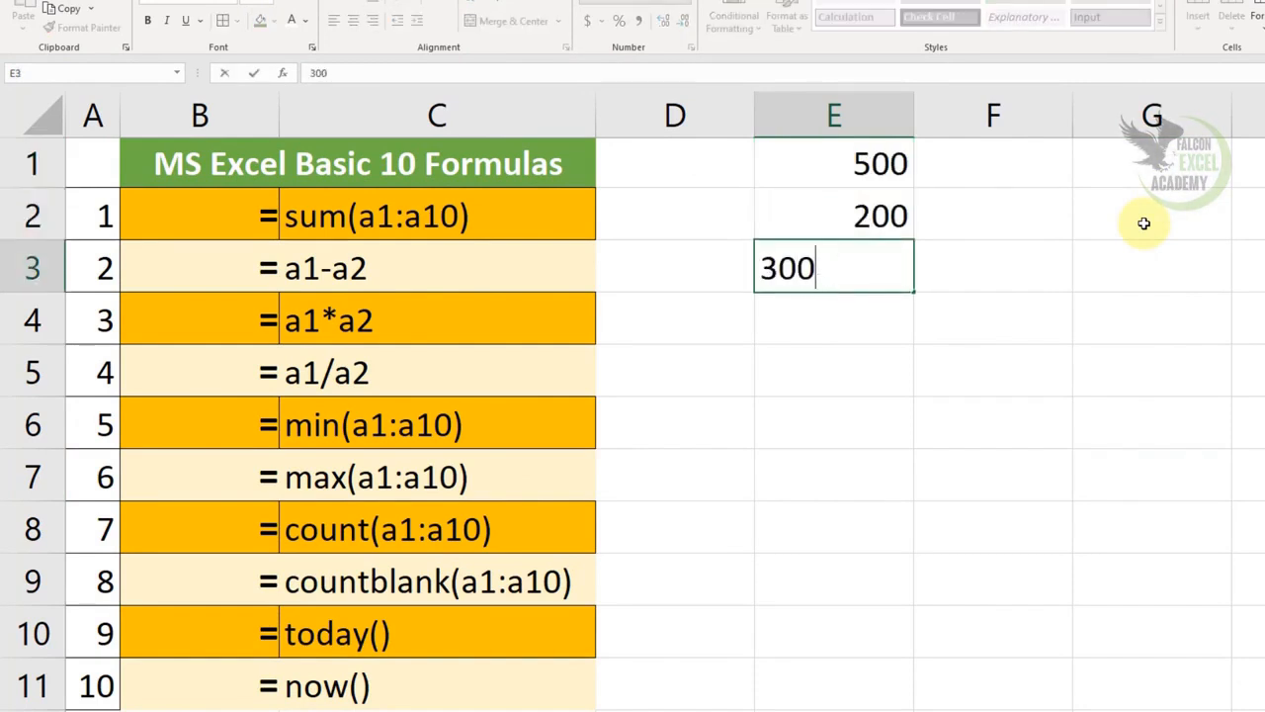
pyautogui.press('Return')
pyautogui.write('500')
pyautogui.press('Return')
pyautogui.write('200')
pyautogui.press('Return')
pyautogui.write('10')
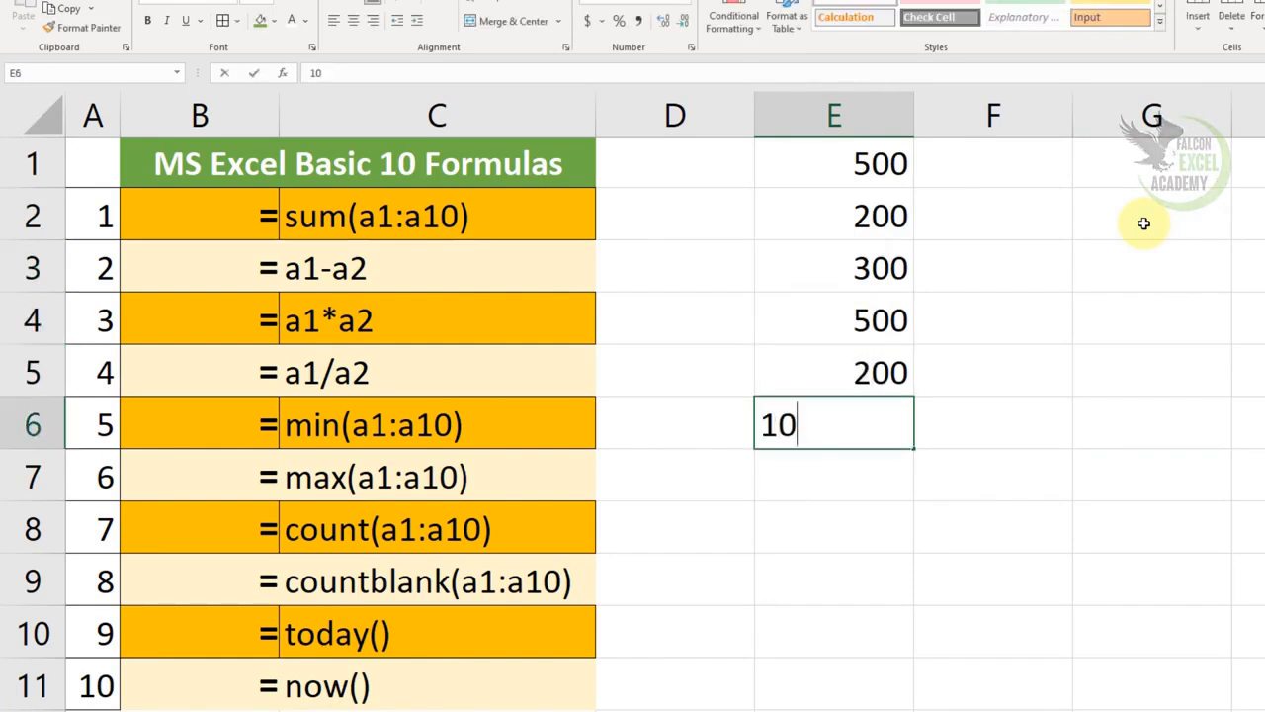
pyautogui.write('0')
pyautogui.press('Return')
pyautogui.write('200')
pyautogui.press('Return')
pyautogui.write('200')
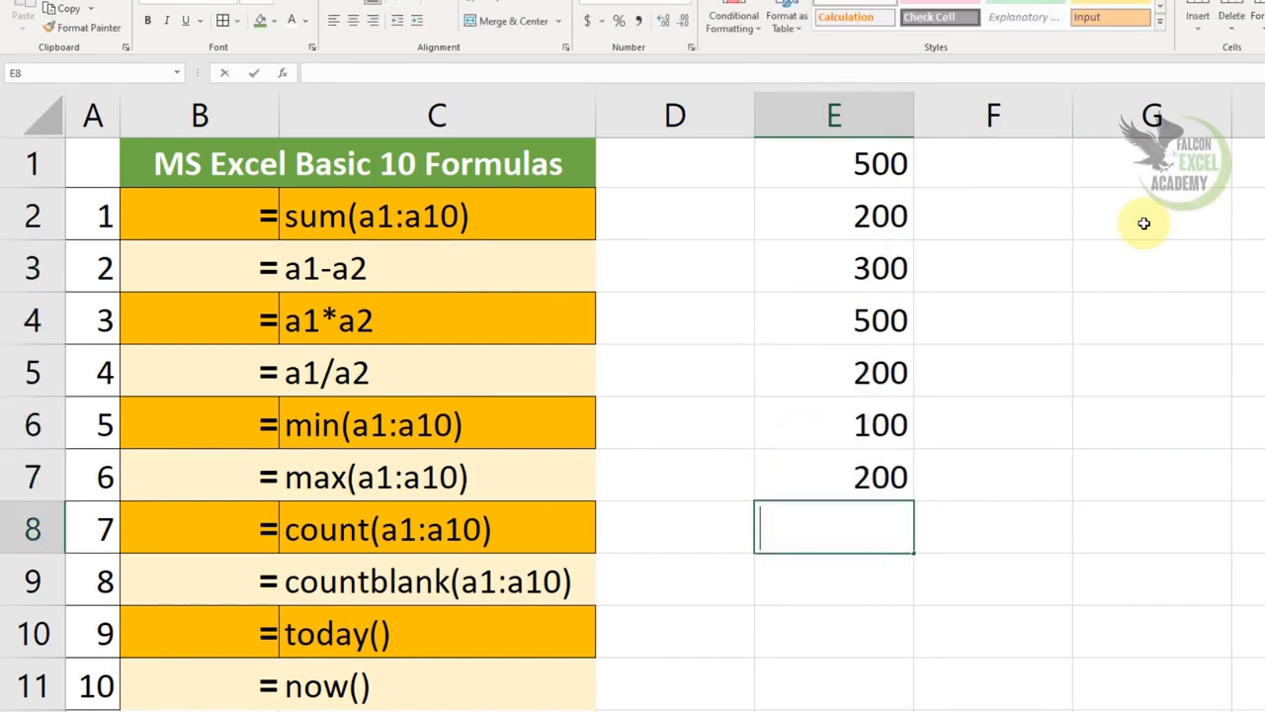
pyautogui.press('Return')
pyautogui.write('100')
pyautogui.press('Return')
pyautogui.write('200')
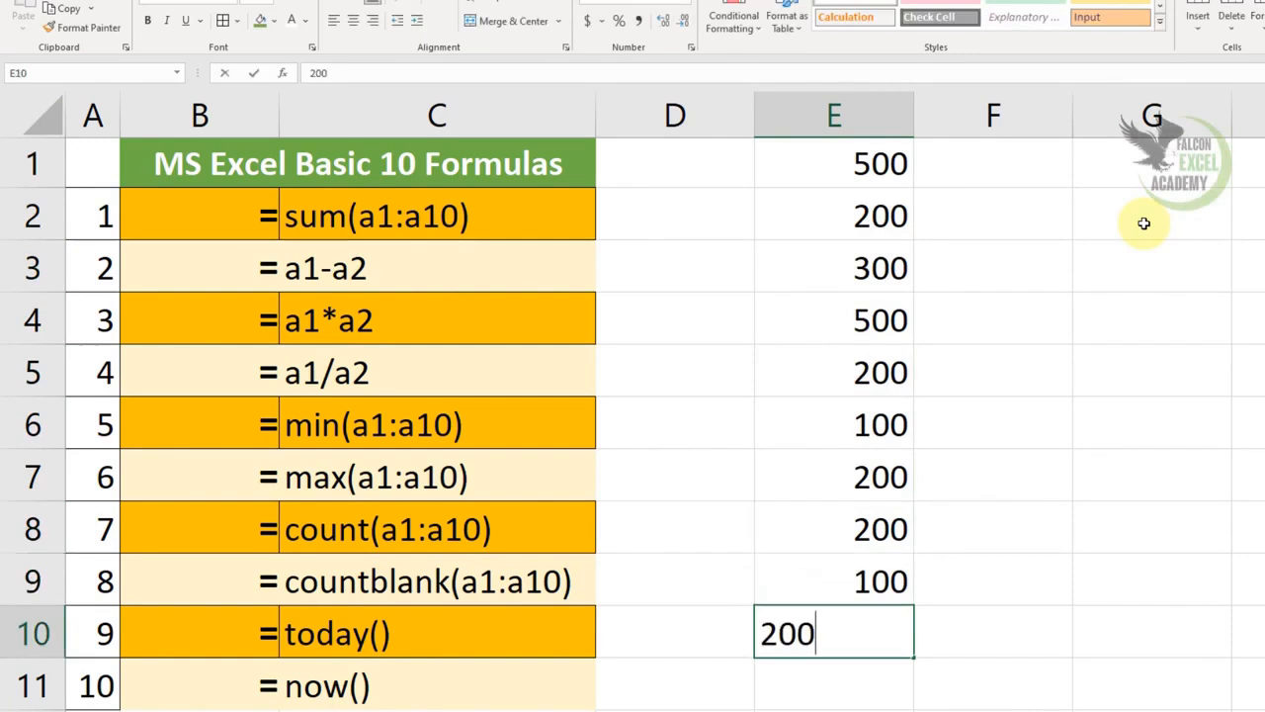
pyautogui.press('Return')
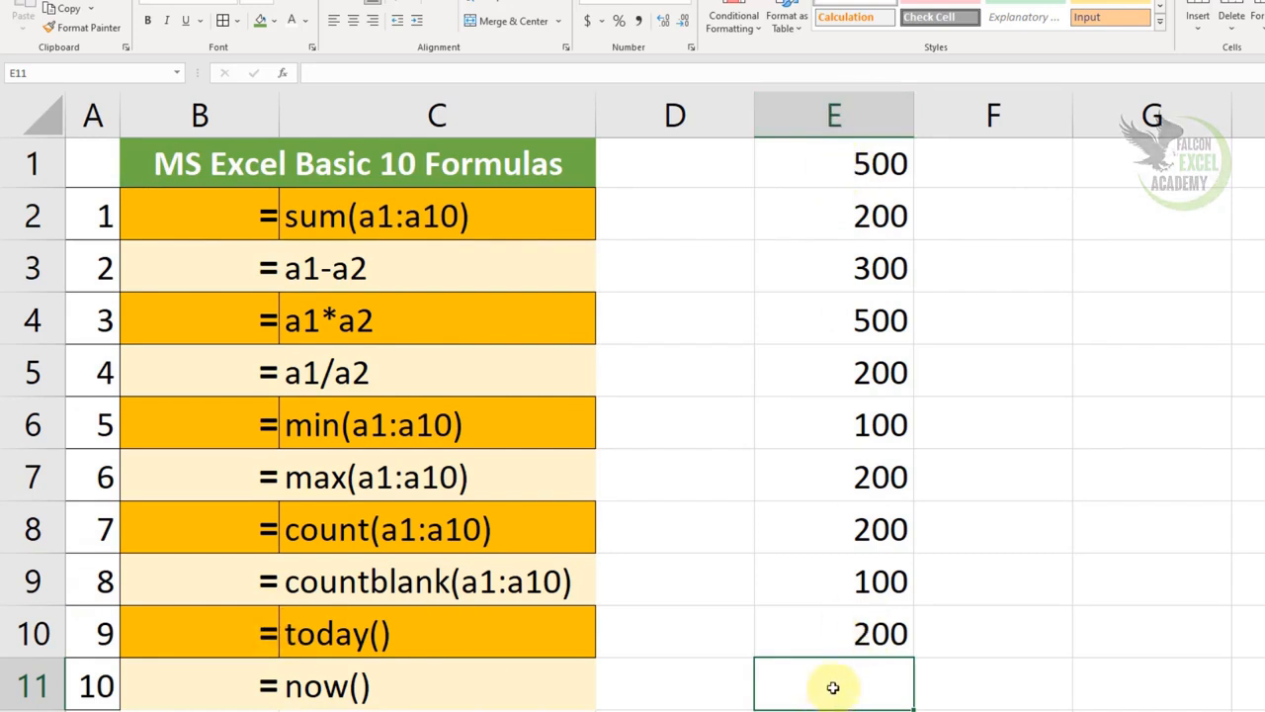
# Step: Add up cells E1 through E10 in cell E11 with the formula =sum(E1:E10)
pyautogui.write('=')
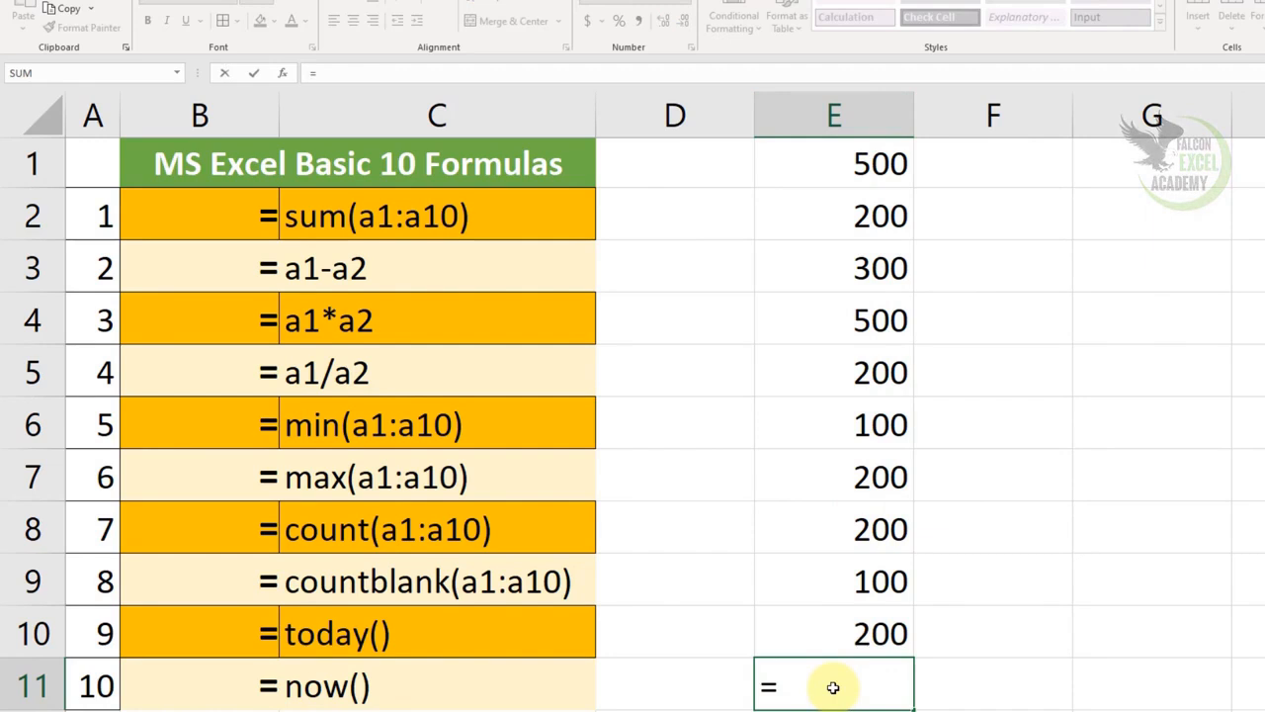
pyautogui.write('sum')
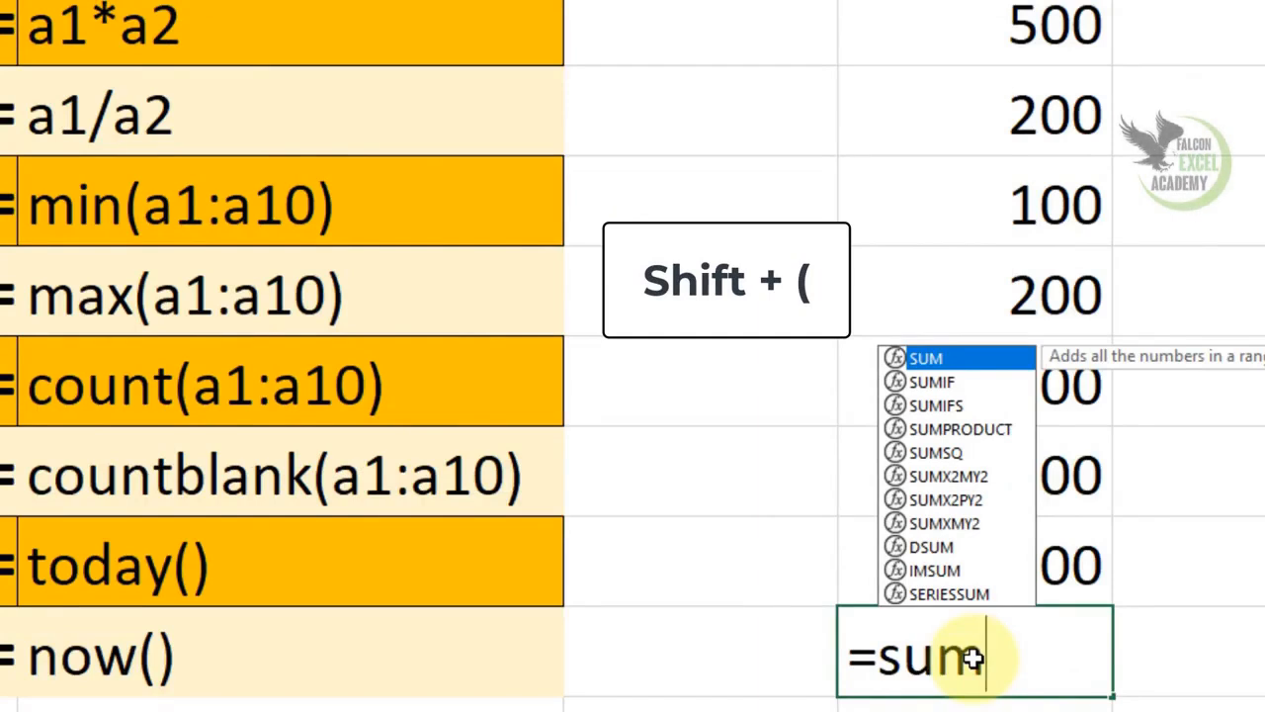
pyautogui.write('(')
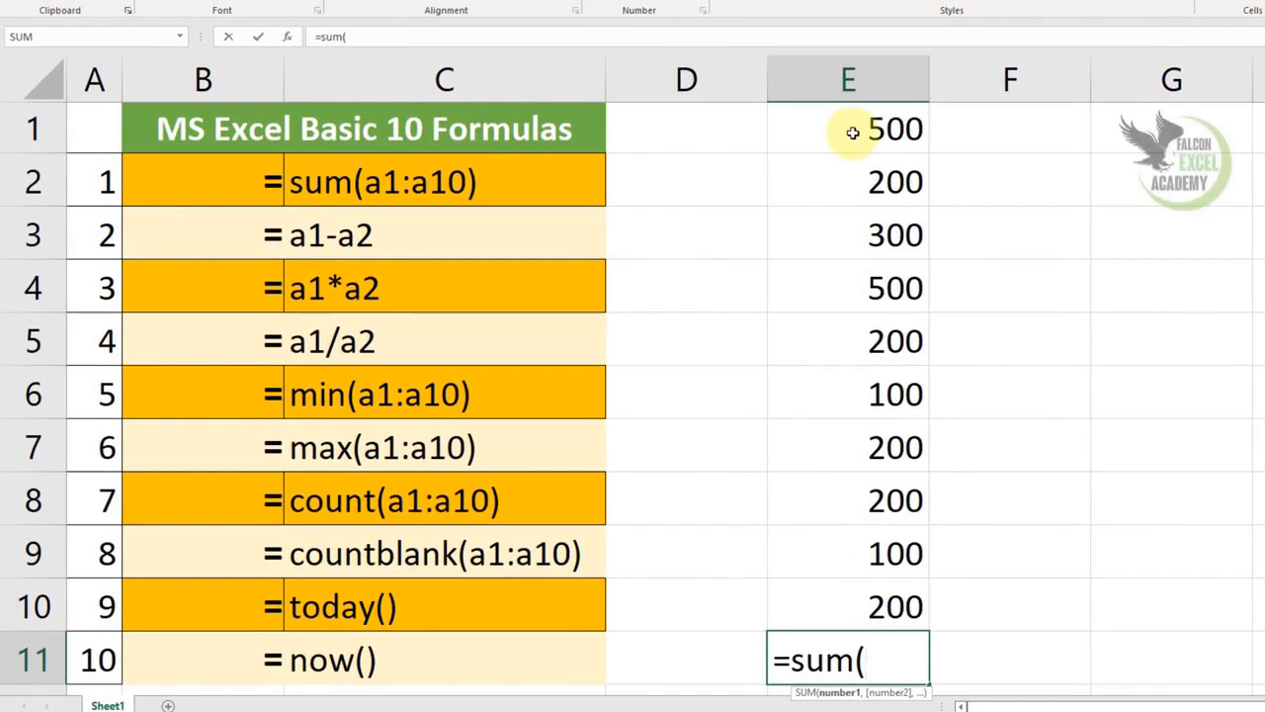
pyautogui.click(852, 133)
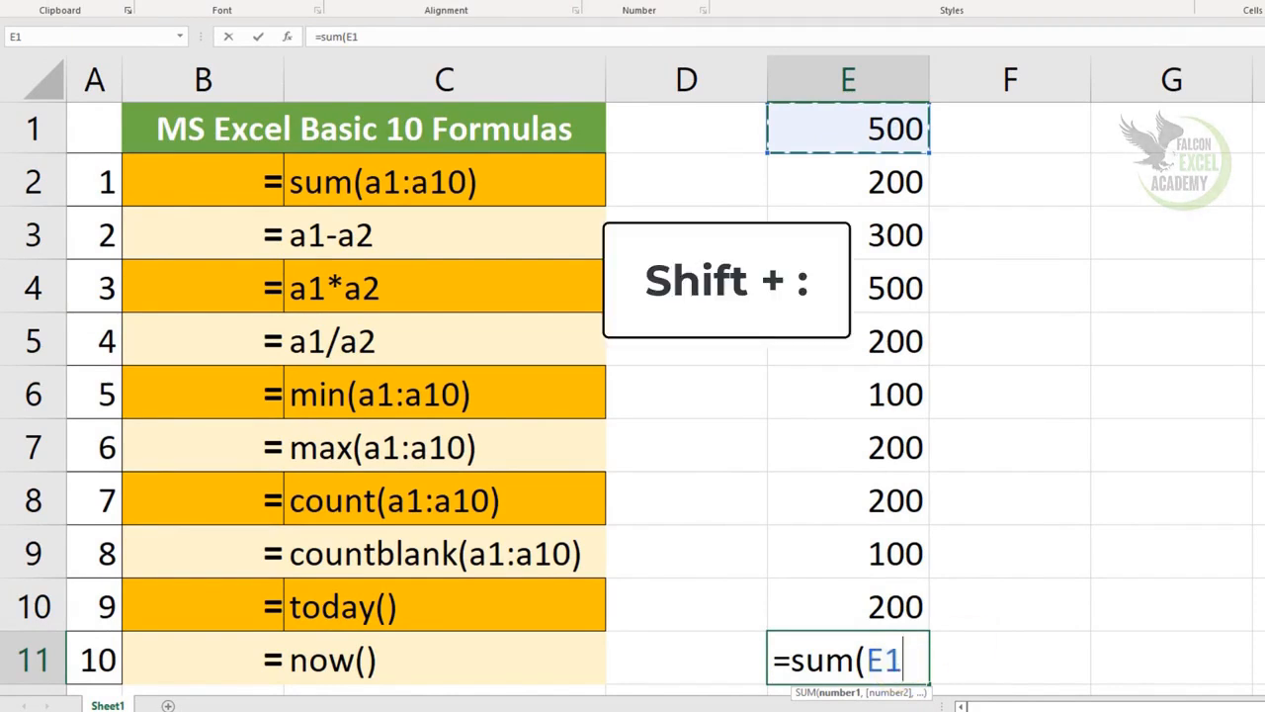
pyautogui.write(':')
pyautogui.press('BackSpace')
pyautogui.press('BackSpace')
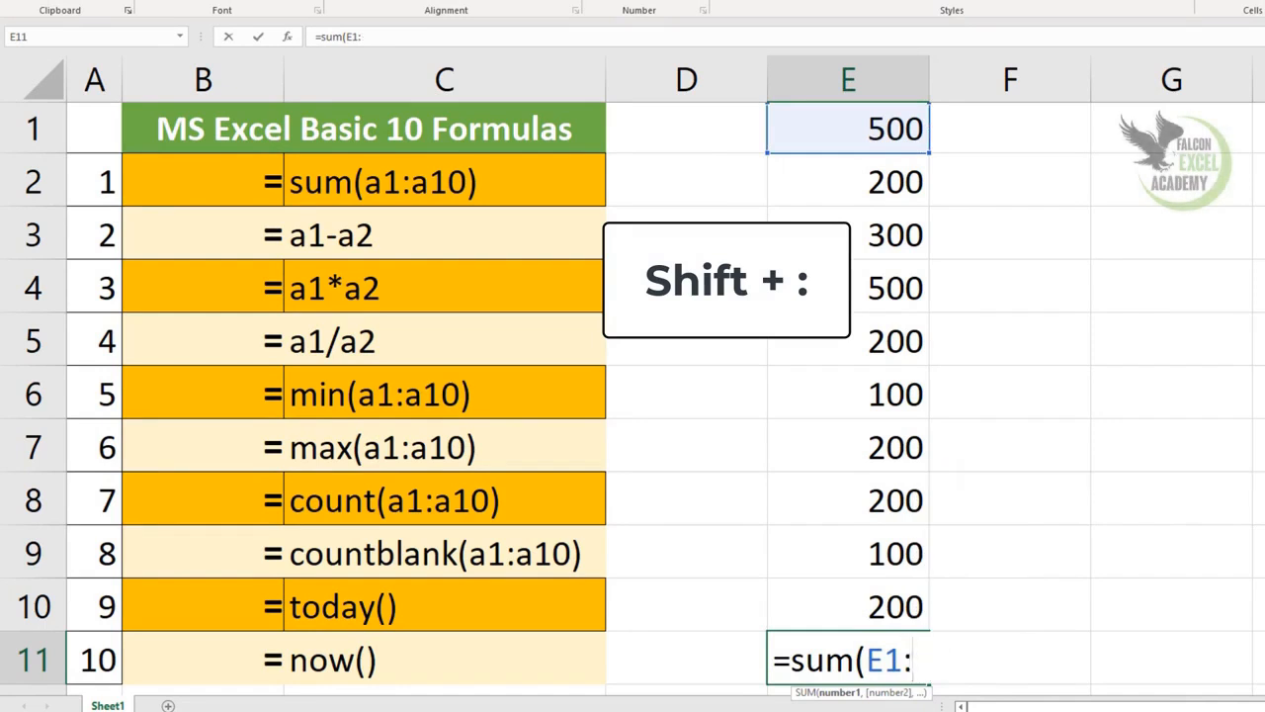
pyautogui.click(891, 614)
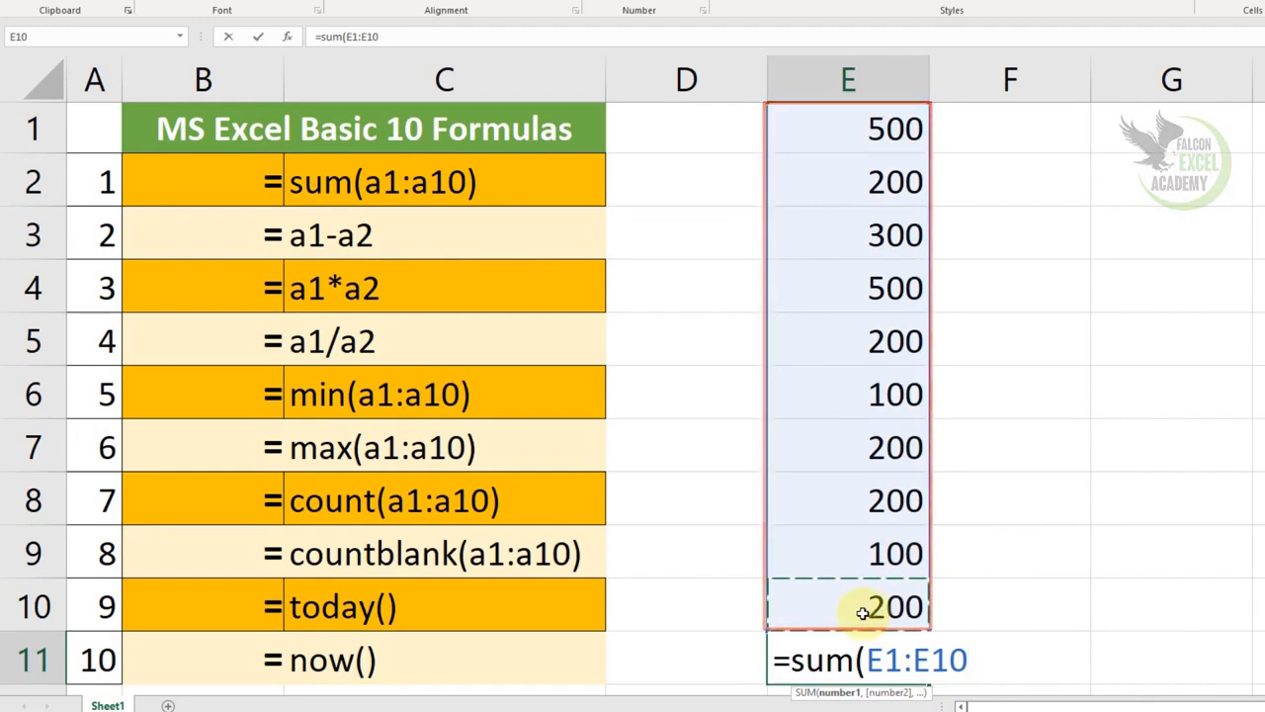
pyautogui.write(')')
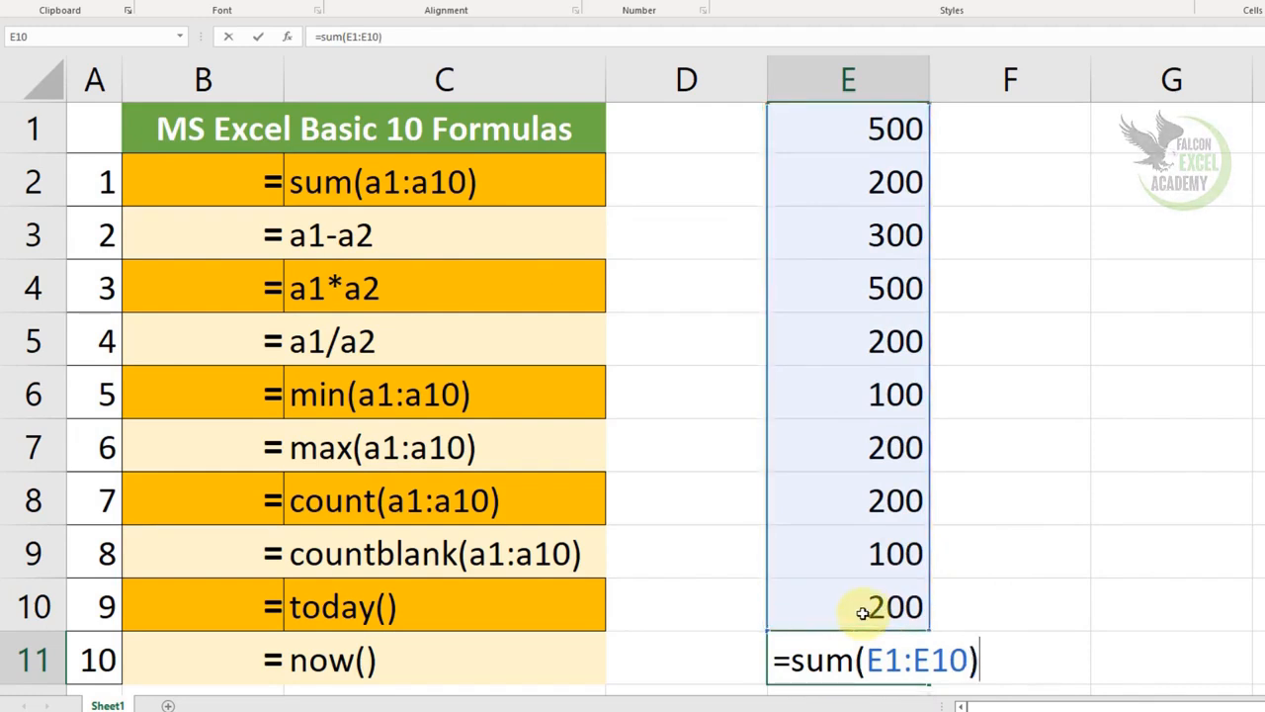
pyautogui.press('Return')
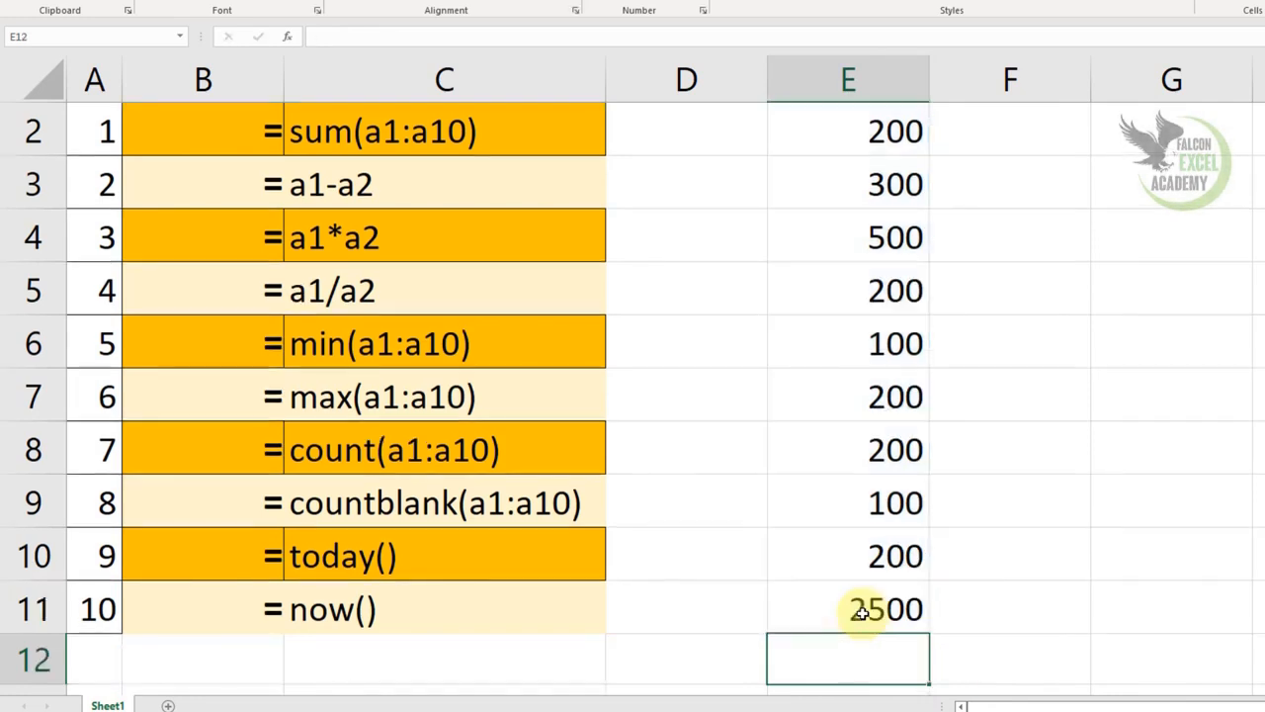
# Step: Clear the sample numbers and their total from cells E1 through E11
pyautogui.click(862, 612)
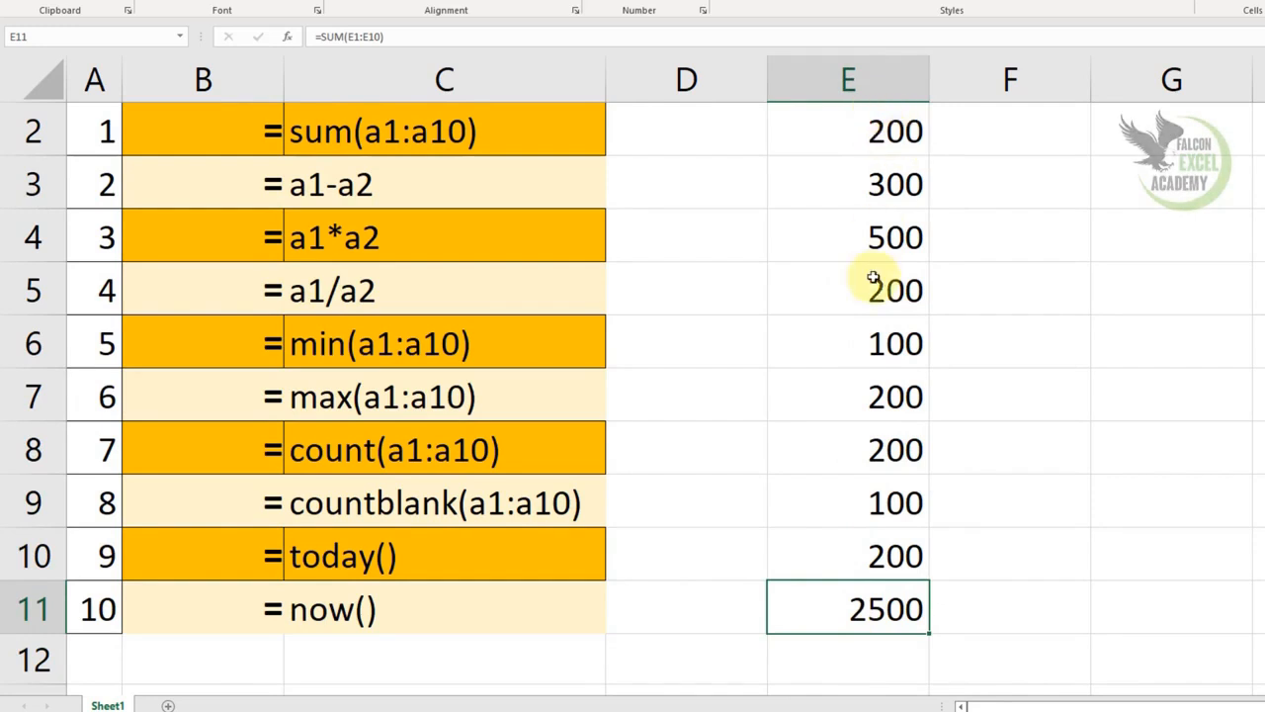
pyautogui.scroll(1, 874, 279)
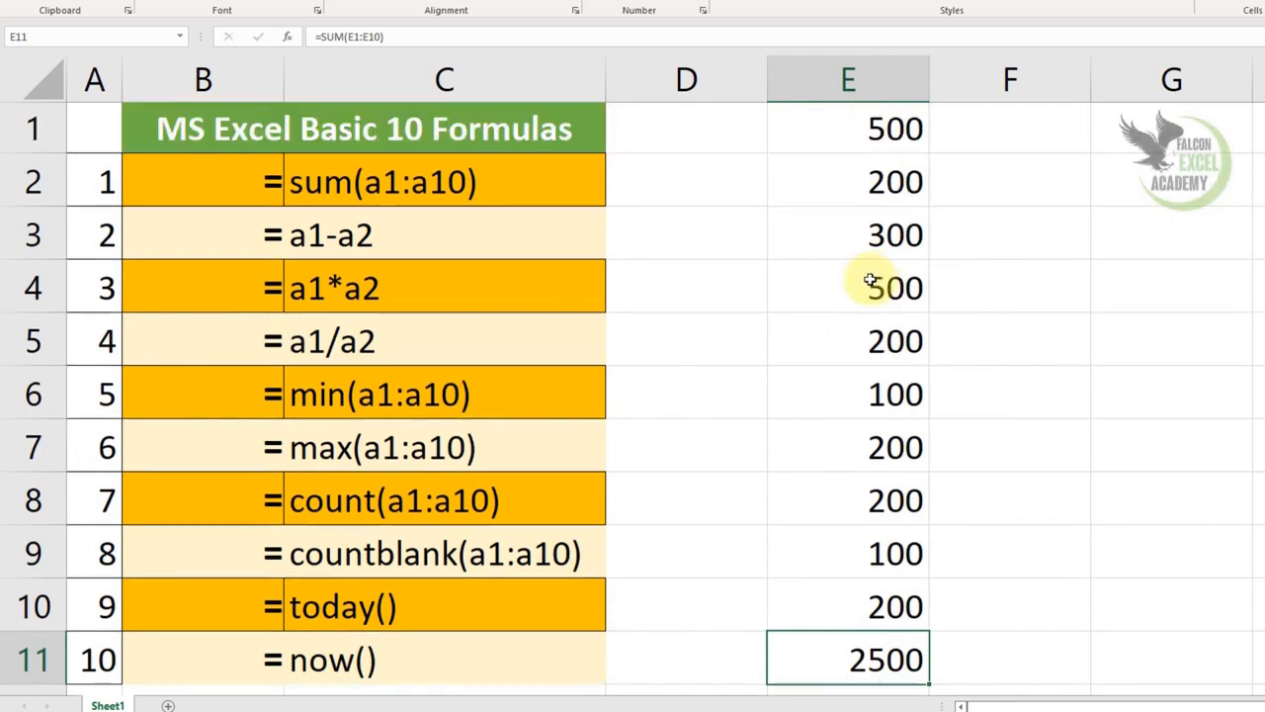
pyautogui.click(897, 131)
pyautogui.moveTo(897, 181); pyautogui.dragTo(908, 655)
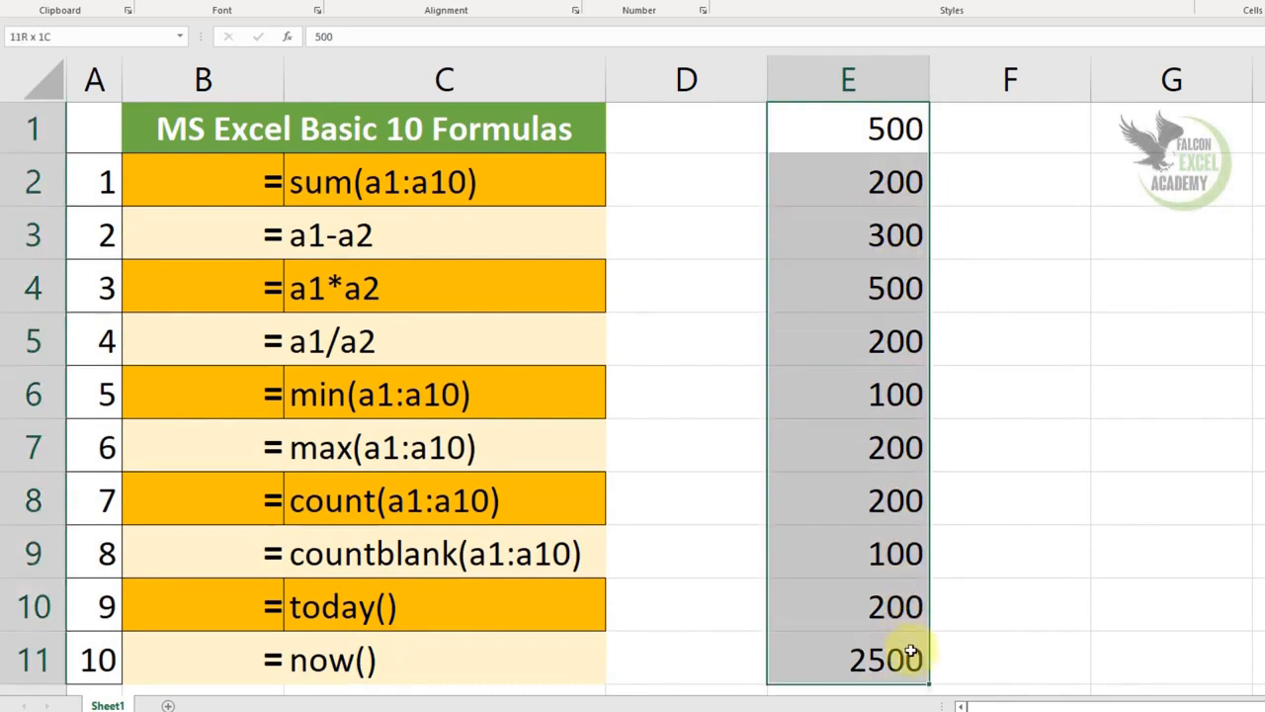
pyautogui.press('Delete')
# Step: Enter 4500 in cell E1 and 2500 in cell E2 for the subtraction example
pyautogui.click(842, 104)
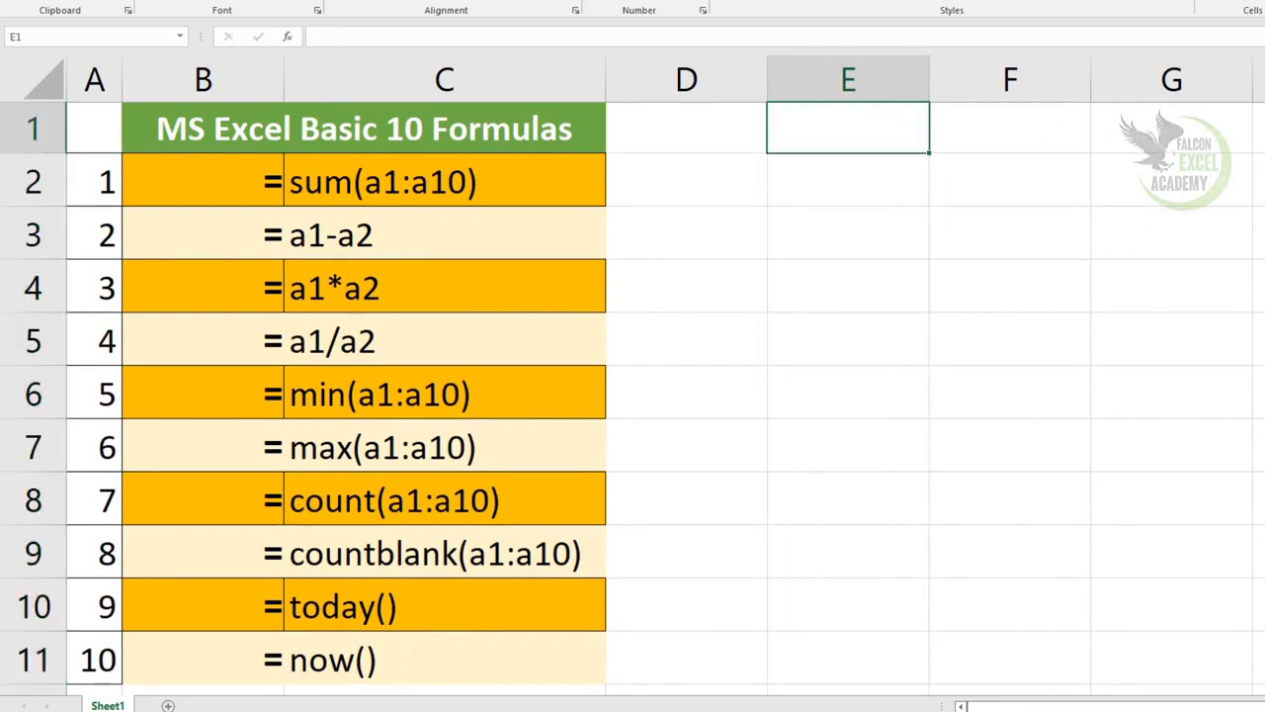
pyautogui.write('4500')
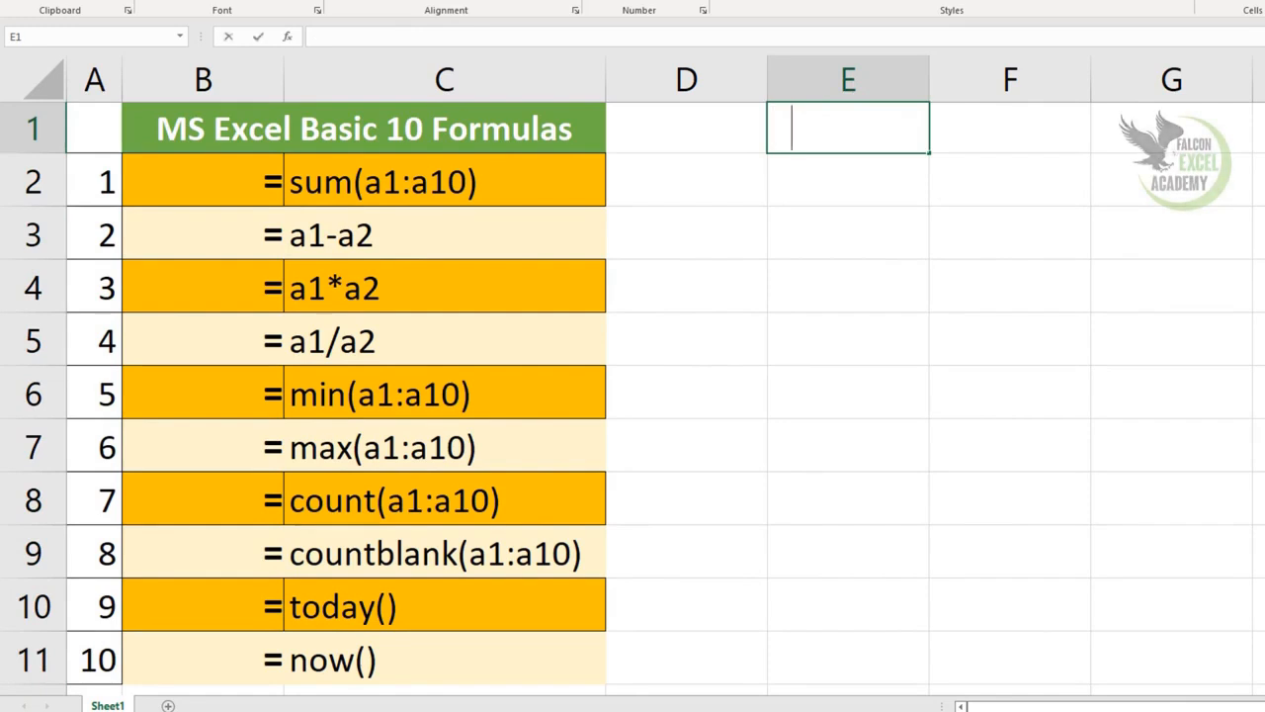
pyautogui.press('Return')
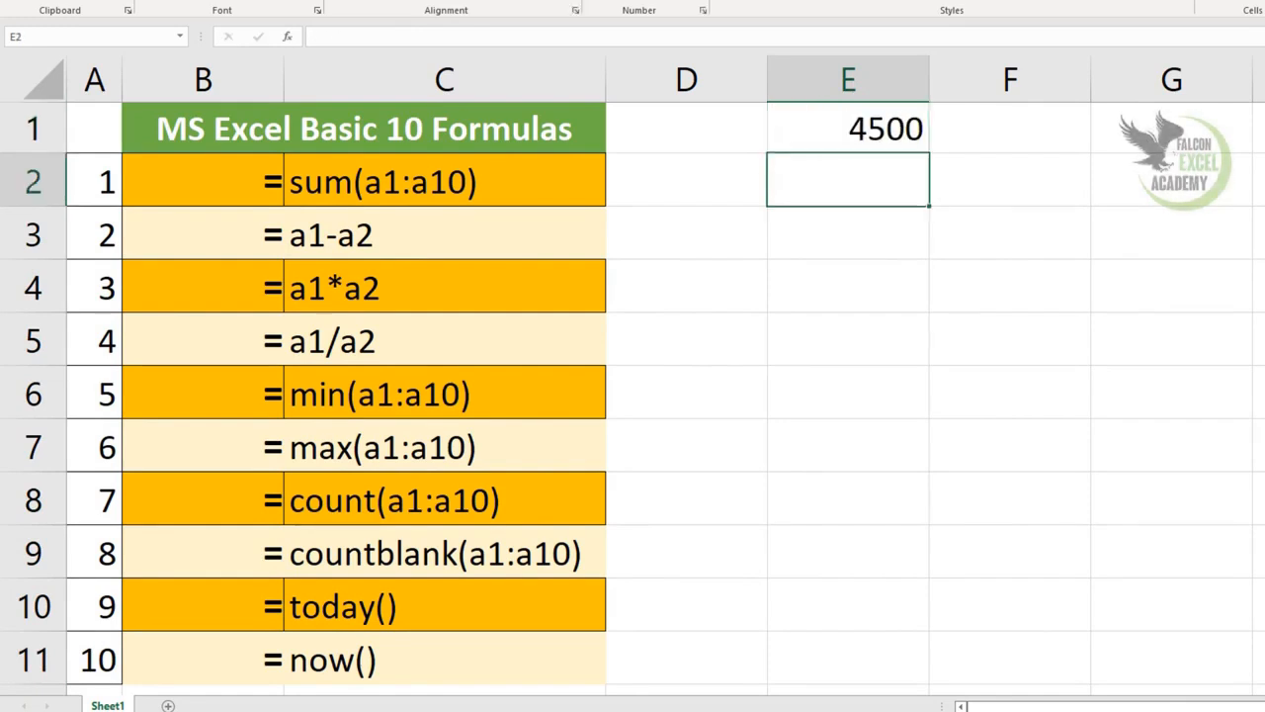
pyautogui.write('2500')
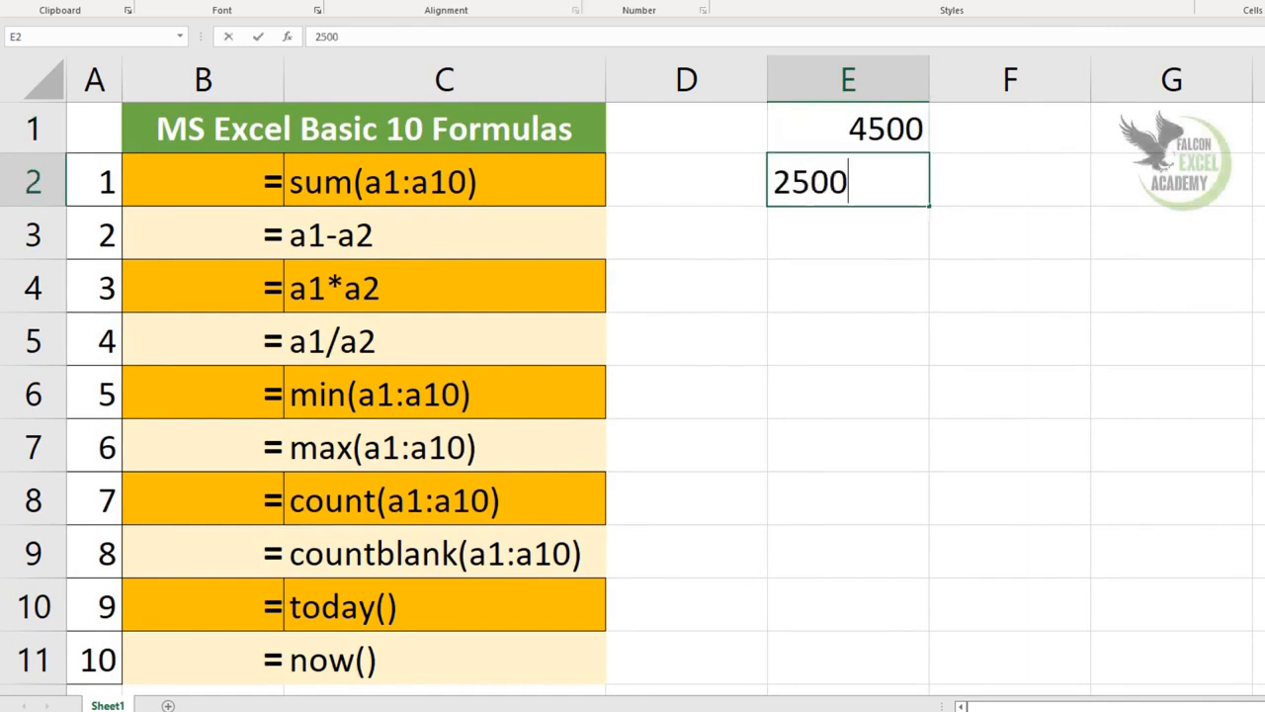
pyautogui.press('Return')
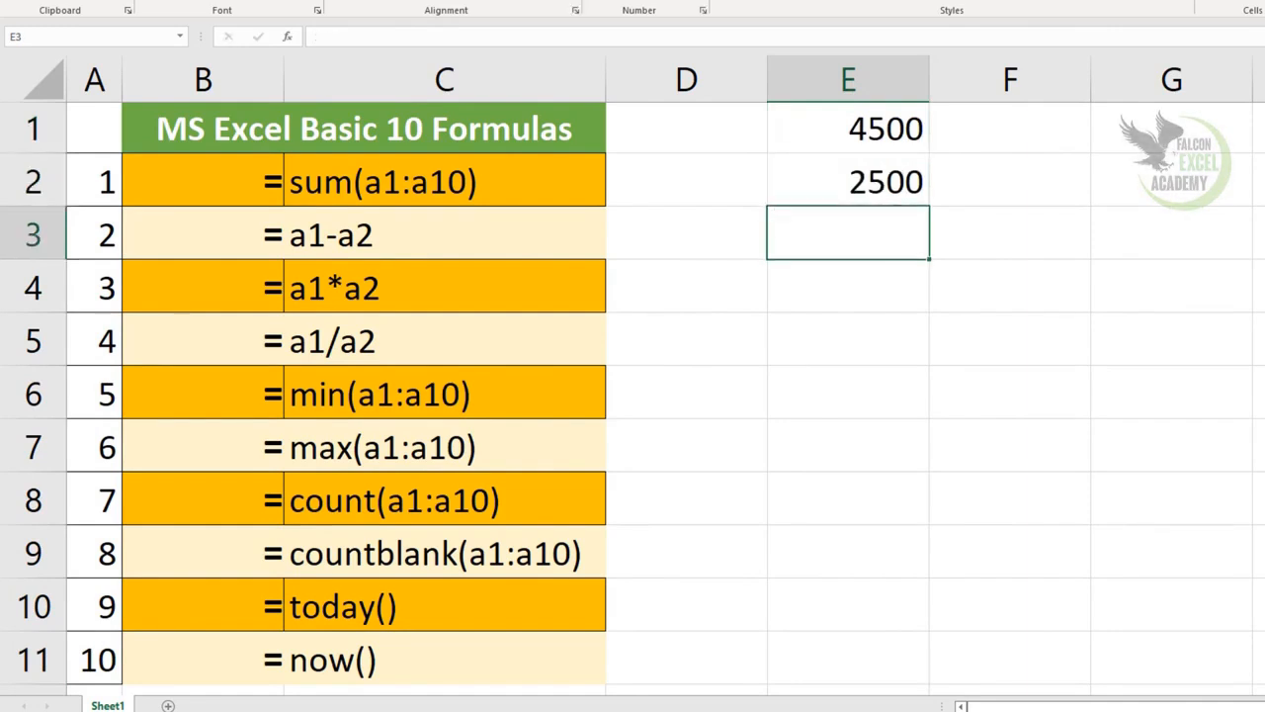
# Step: Subtract cell E2 from cell E1 in cell E3 with the formula =E1-E2
pyautogui.write('=')
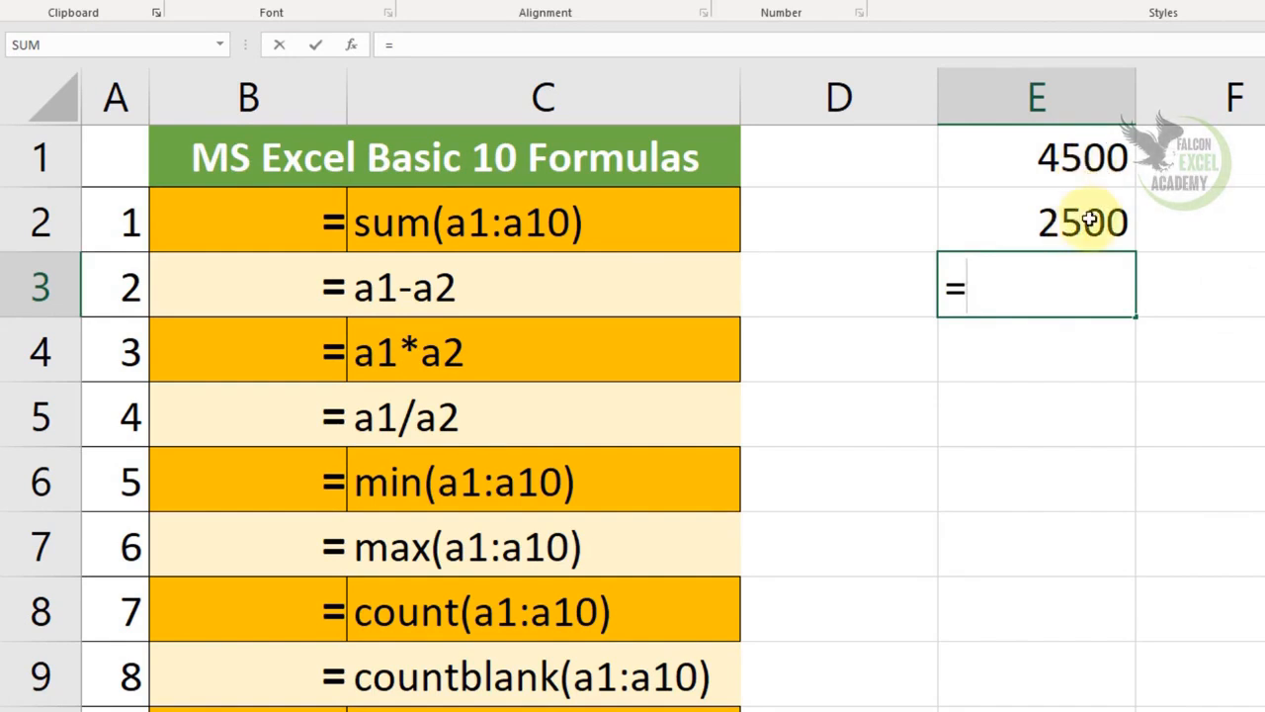
pyautogui.click(1091, 158)
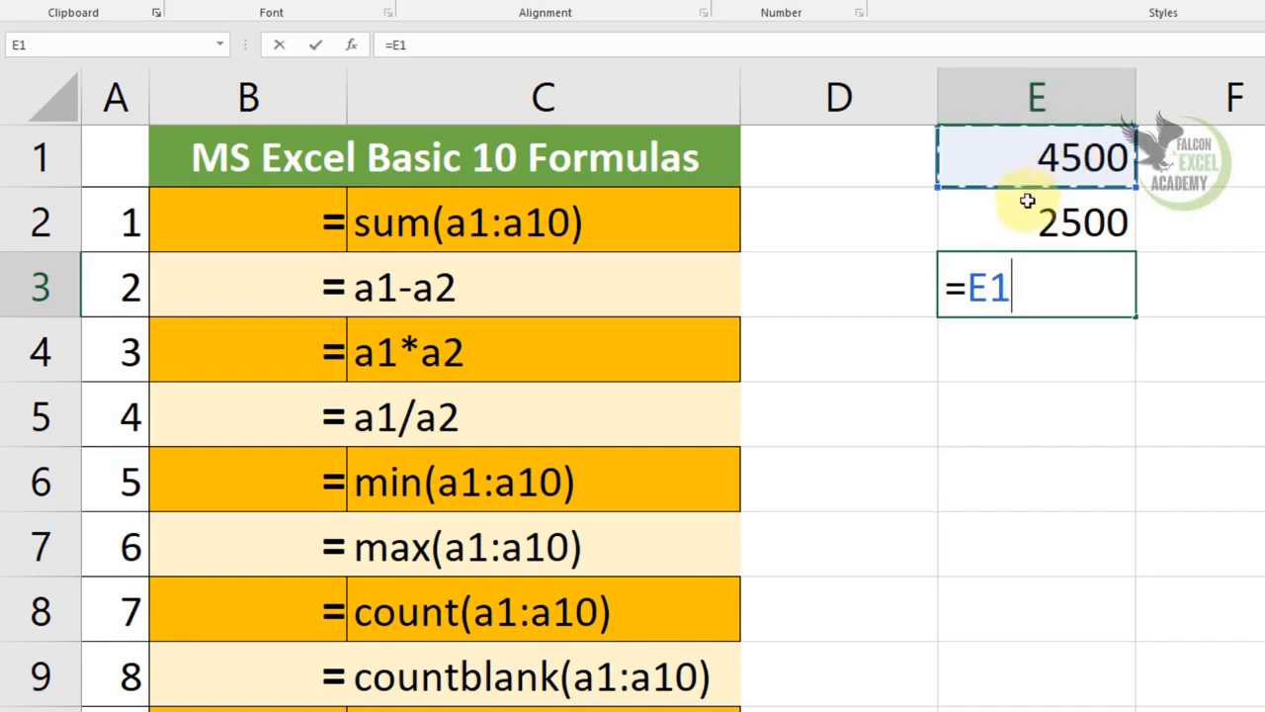
pyautogui.write('-')
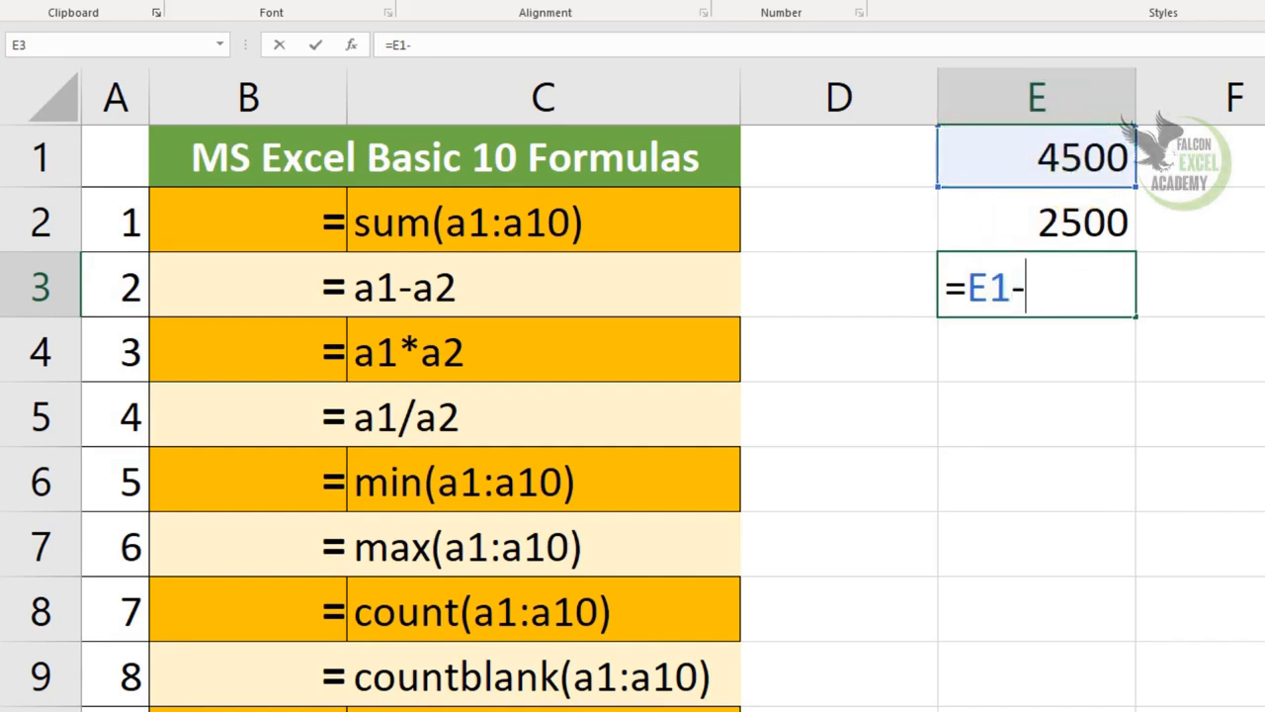
pyautogui.click(1049, 224)
pyautogui.press('Return')
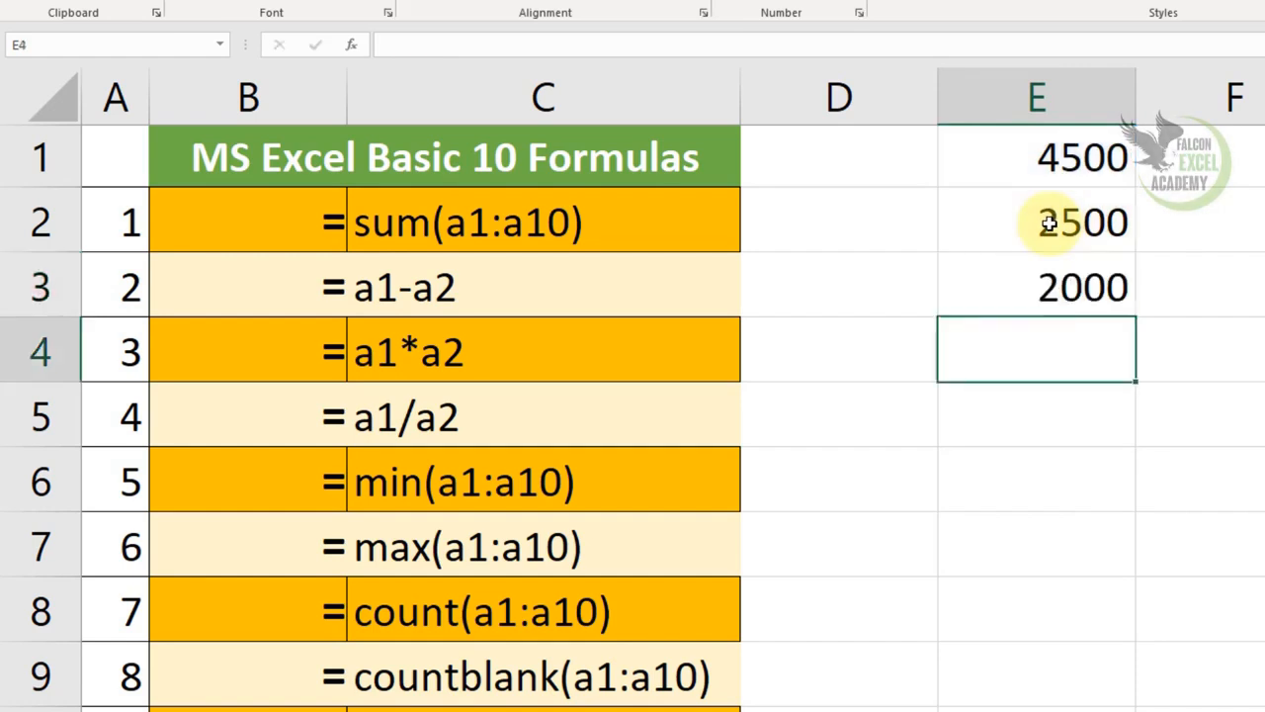
# Step: Clear the subtraction formula in E3 and the two numbers in E1 and E2, leaving cell E1 selected
pyautogui.press('Up')
pyautogui.press('Delete')
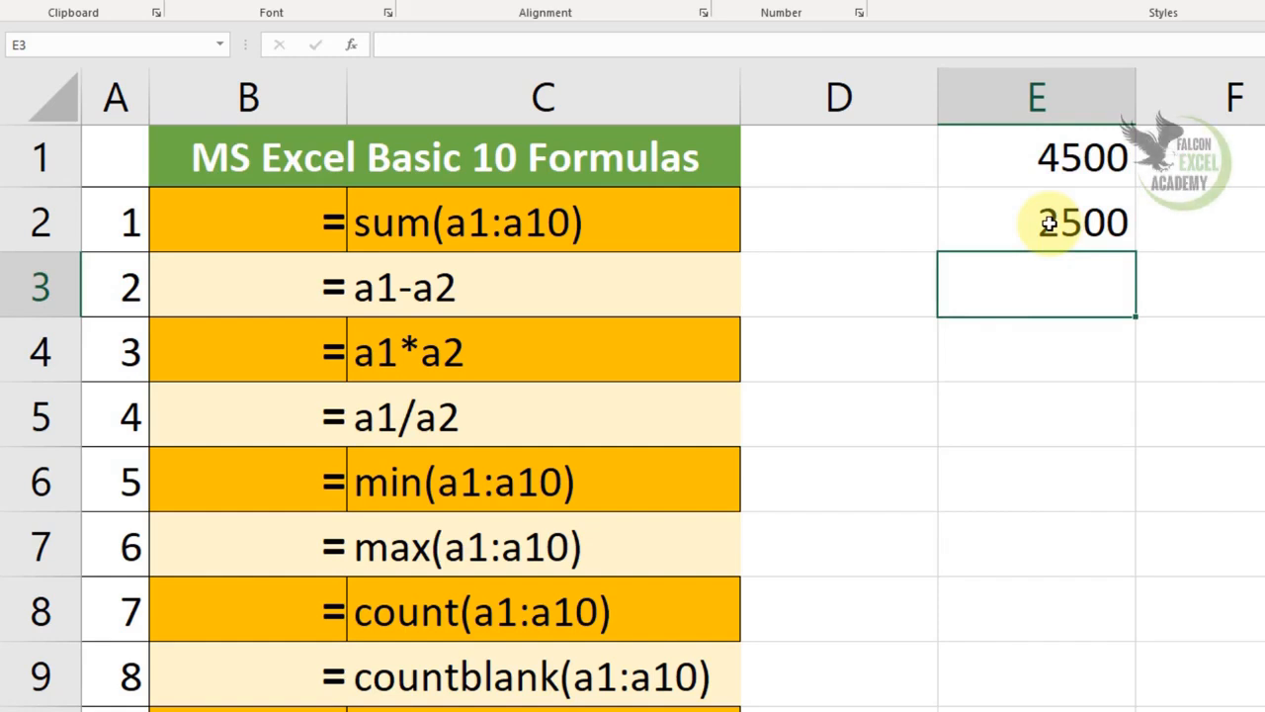
pyautogui.moveTo(1068, 159); pyautogui.dragTo(1070, 247)
pyautogui.press('Delete')
pyautogui.click(1045, 158)
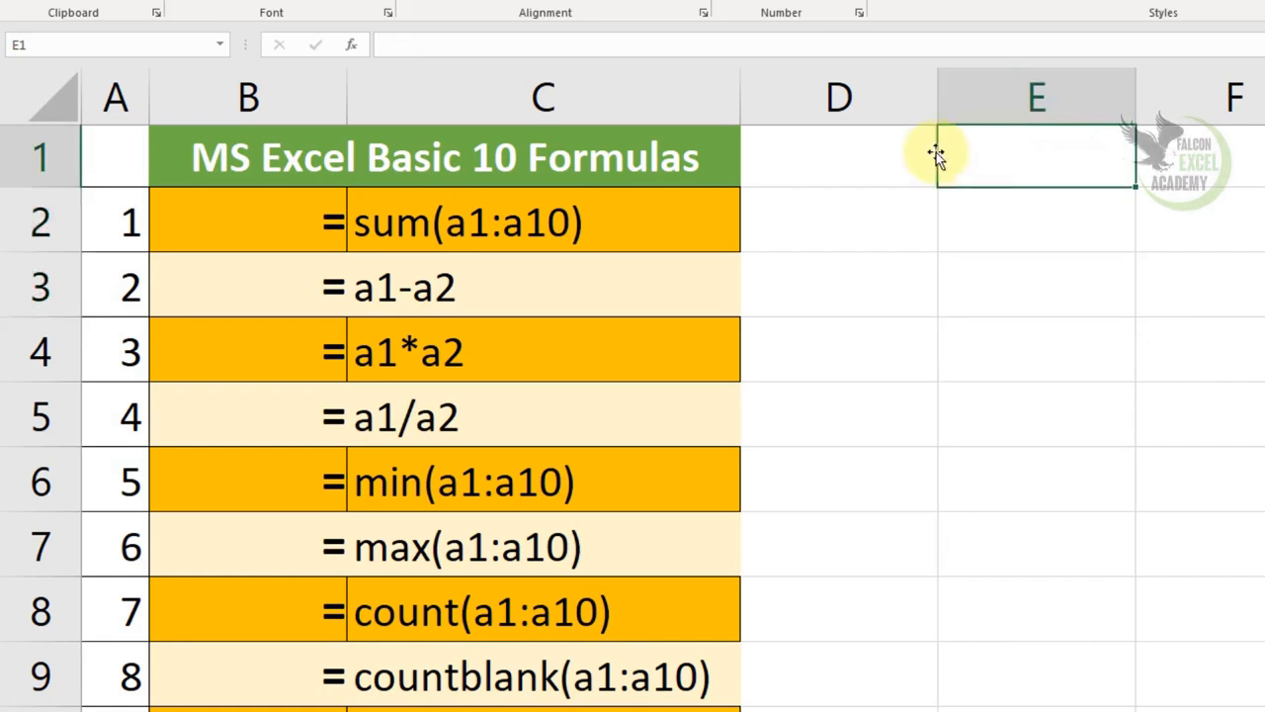
pyautogui.click(866, 155)
pyautogui.click(1231, 178)
pyautogui.click(1048, 178)
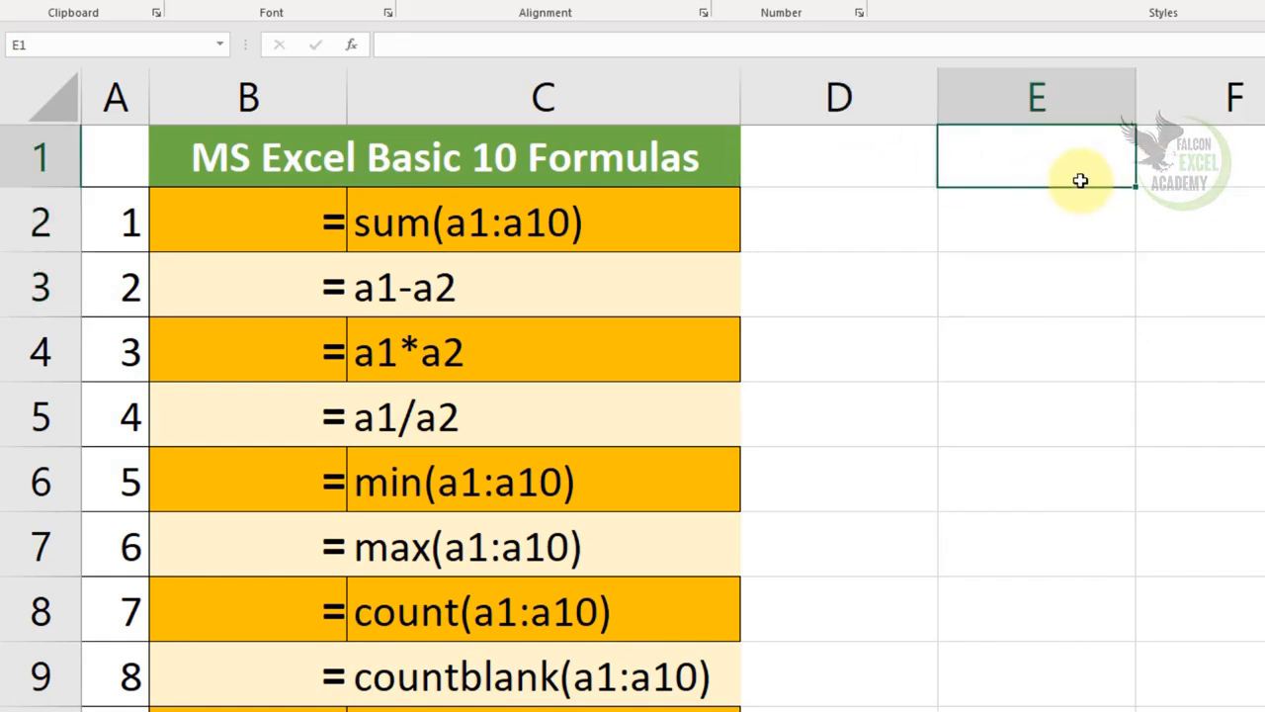
# Step: Enter 6500 in cell E1 and 7 in cell E2 as the numbers for the multiplication example
pyautogui.write('6500')
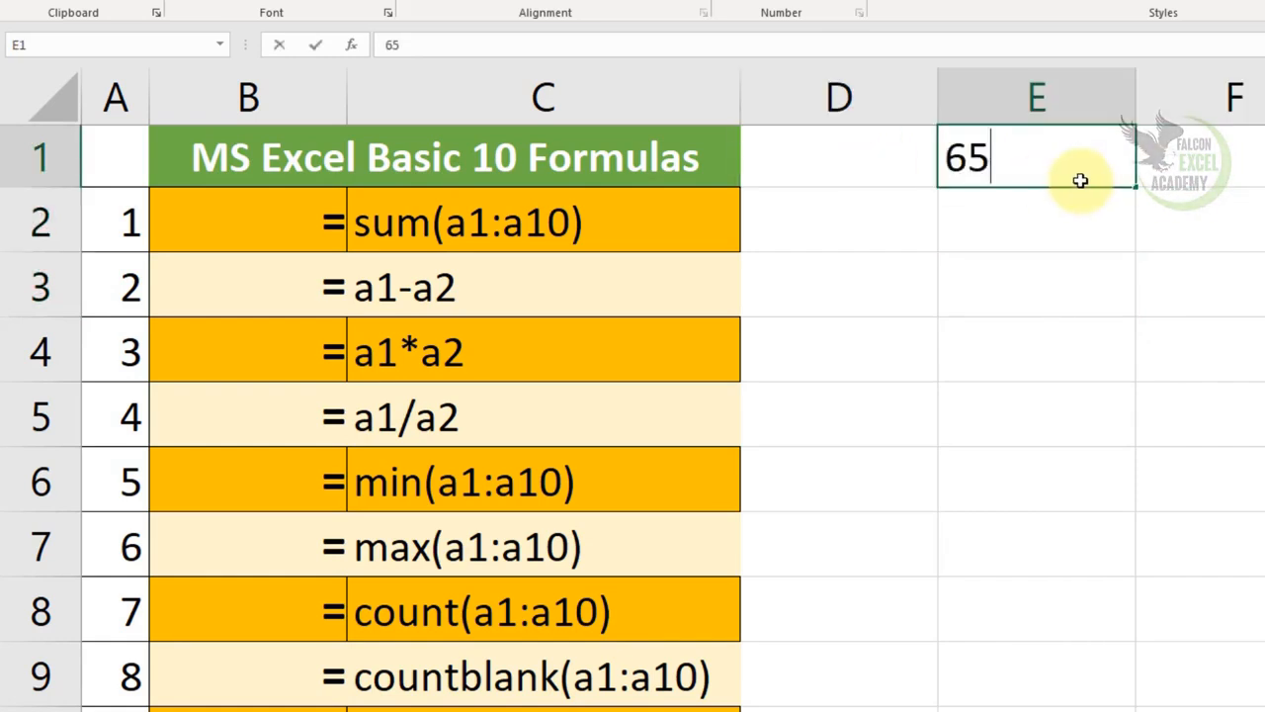
pyautogui.press('Return')
pyautogui.write('7')
pyautogui.press('Return')
# Step: Multiply cell E1 by cell E2 in cell E3 with the formula =E1*E2
pyautogui.write('=')
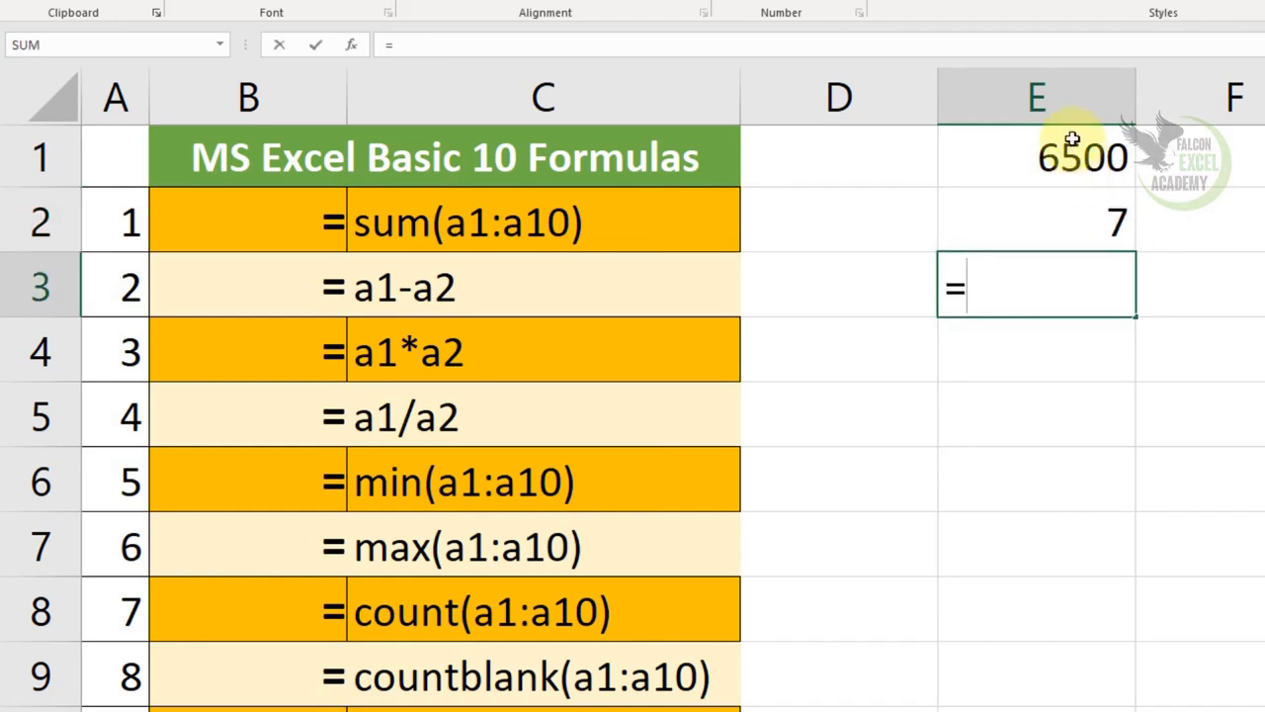
pyautogui.click(1072, 139)
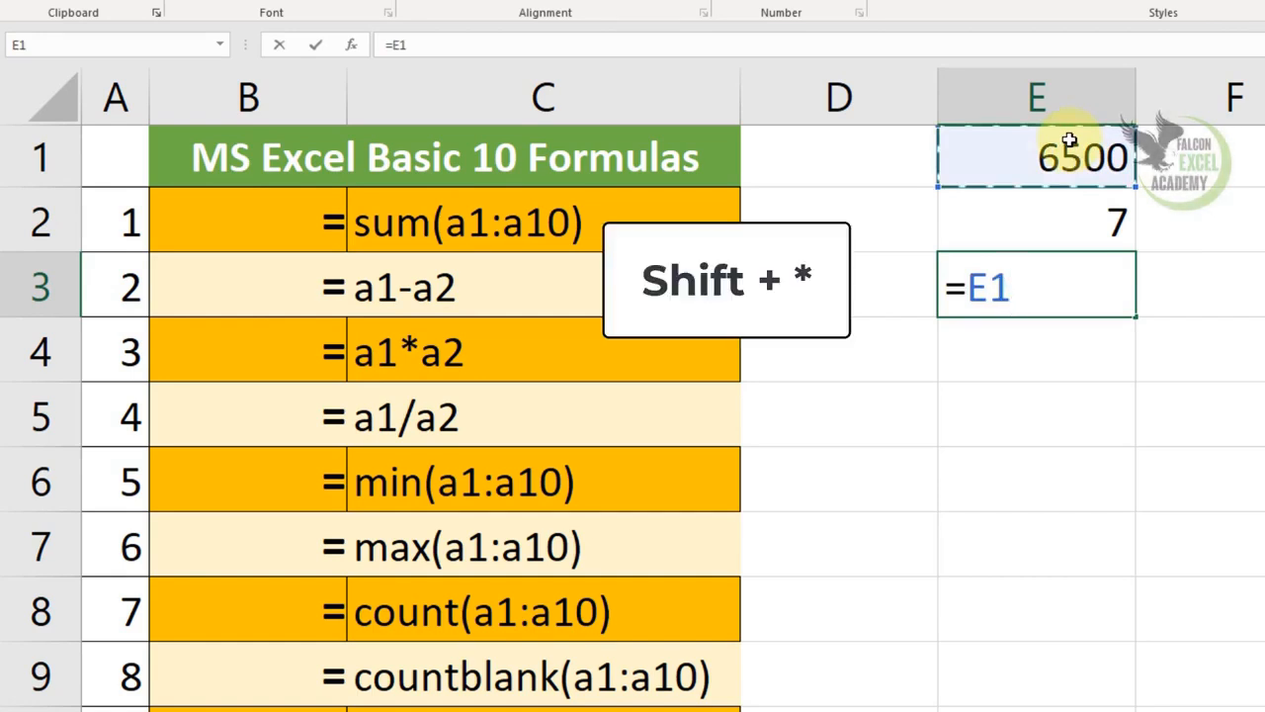
pyautogui.write('*')
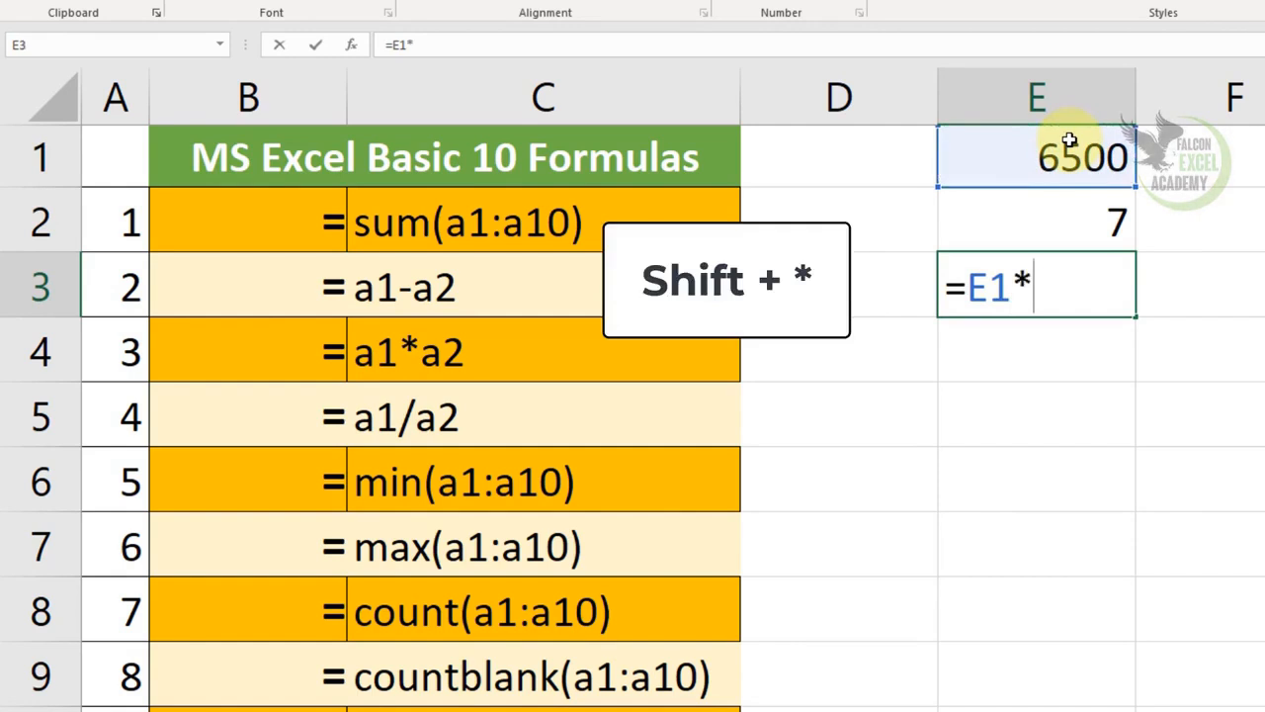
pyautogui.click(1092, 237)
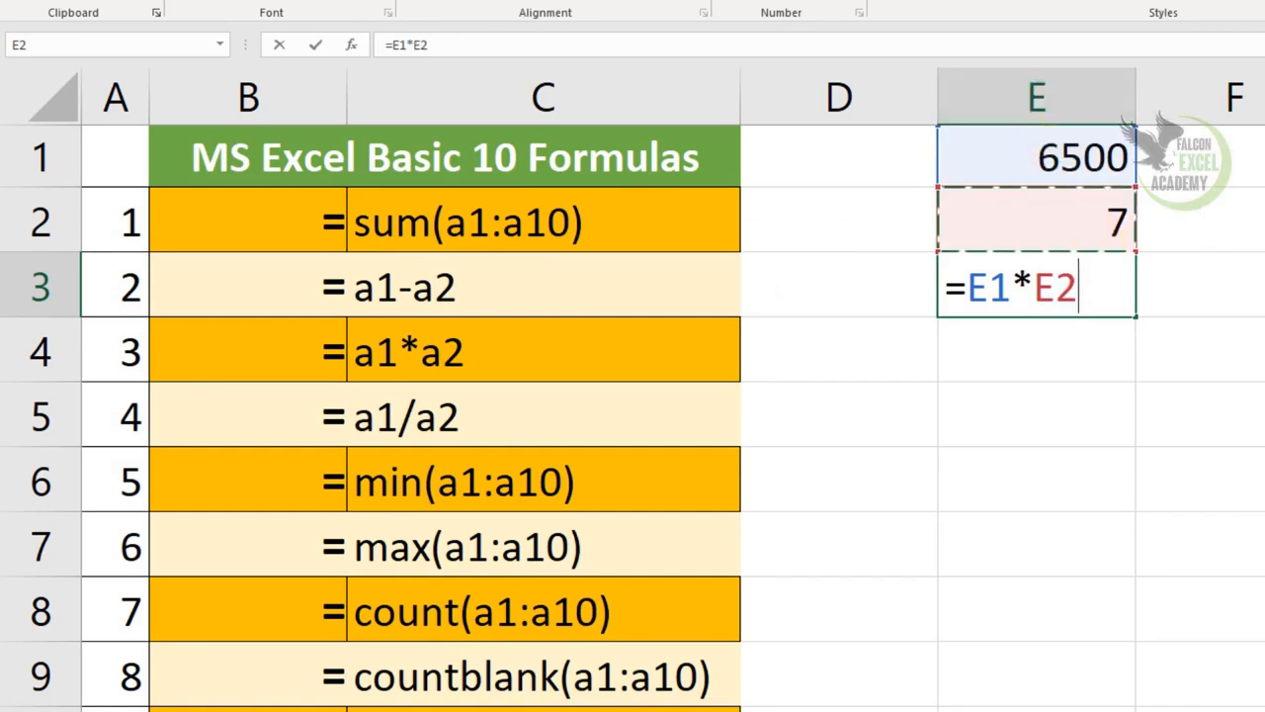
pyautogui.press('Return')
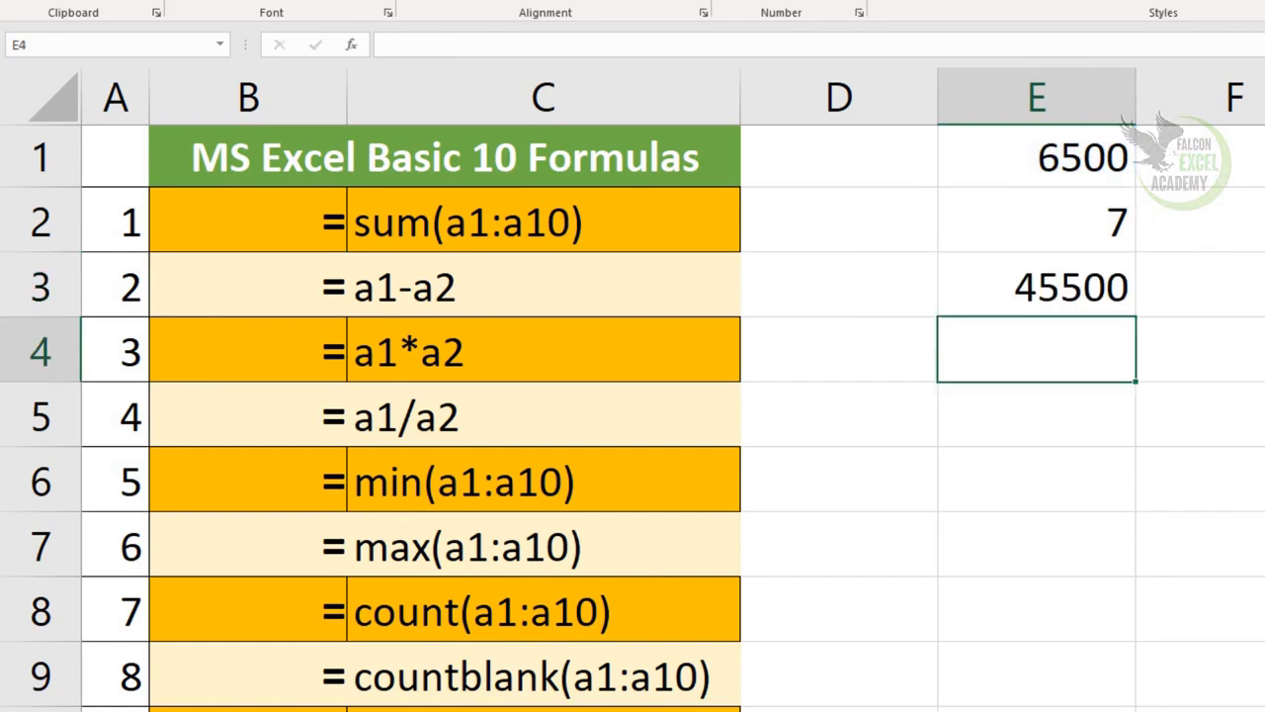
# Step: Replace the multiplication in cell E3 with the division formula =E1/E2
pyautogui.press('Up')
pyautogui.press('Delete')
pyautogui.write('=')
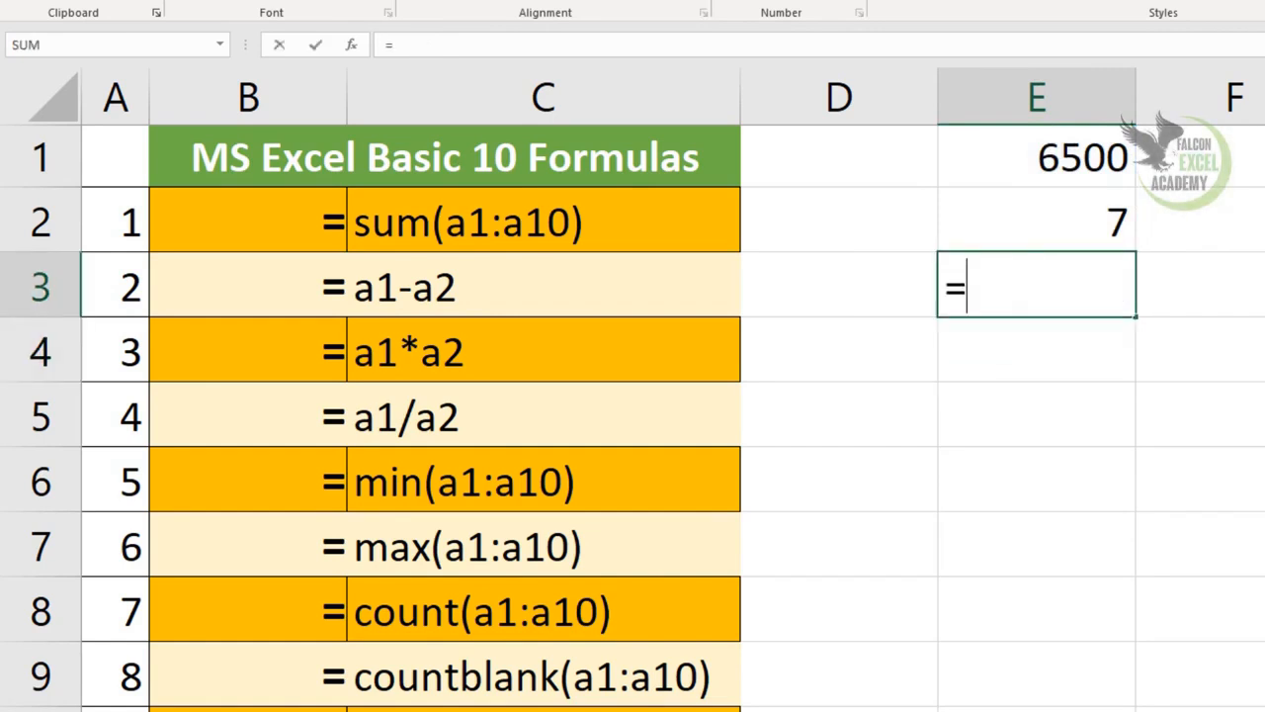
pyautogui.click(1103, 158)
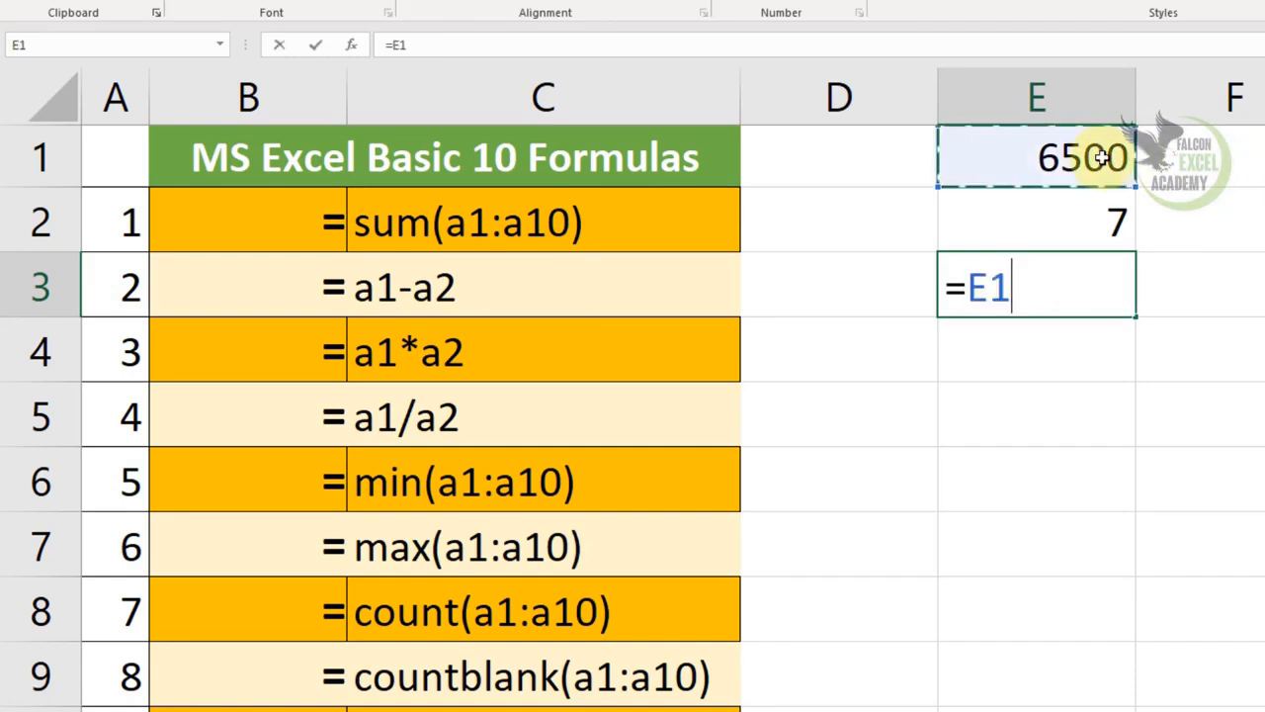
pyautogui.write('/')
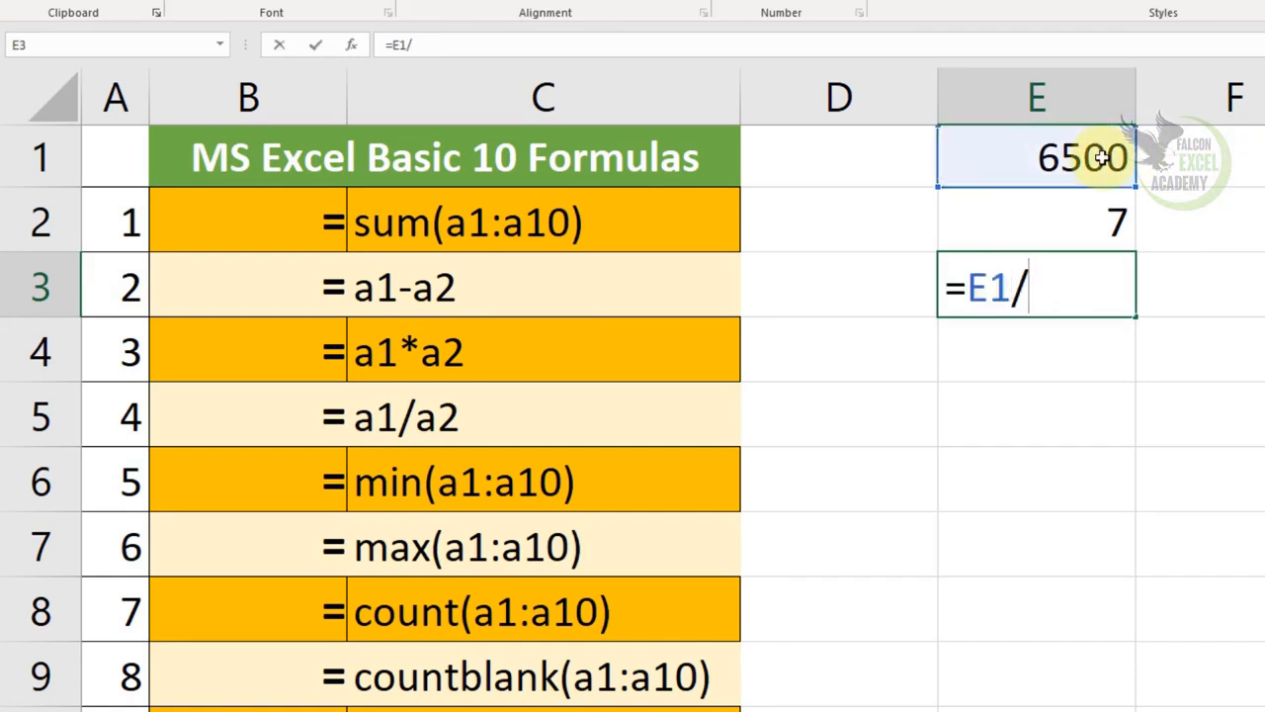
pyautogui.click(1080, 232)
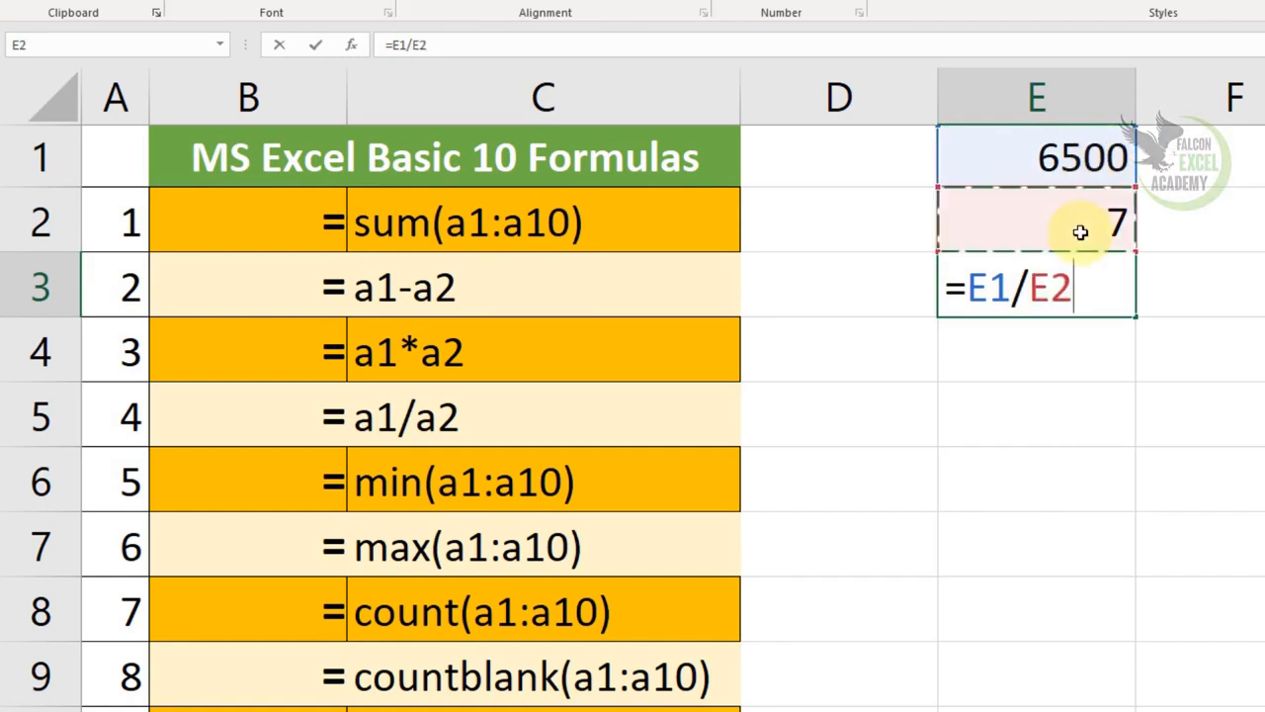
pyautogui.press('Return')
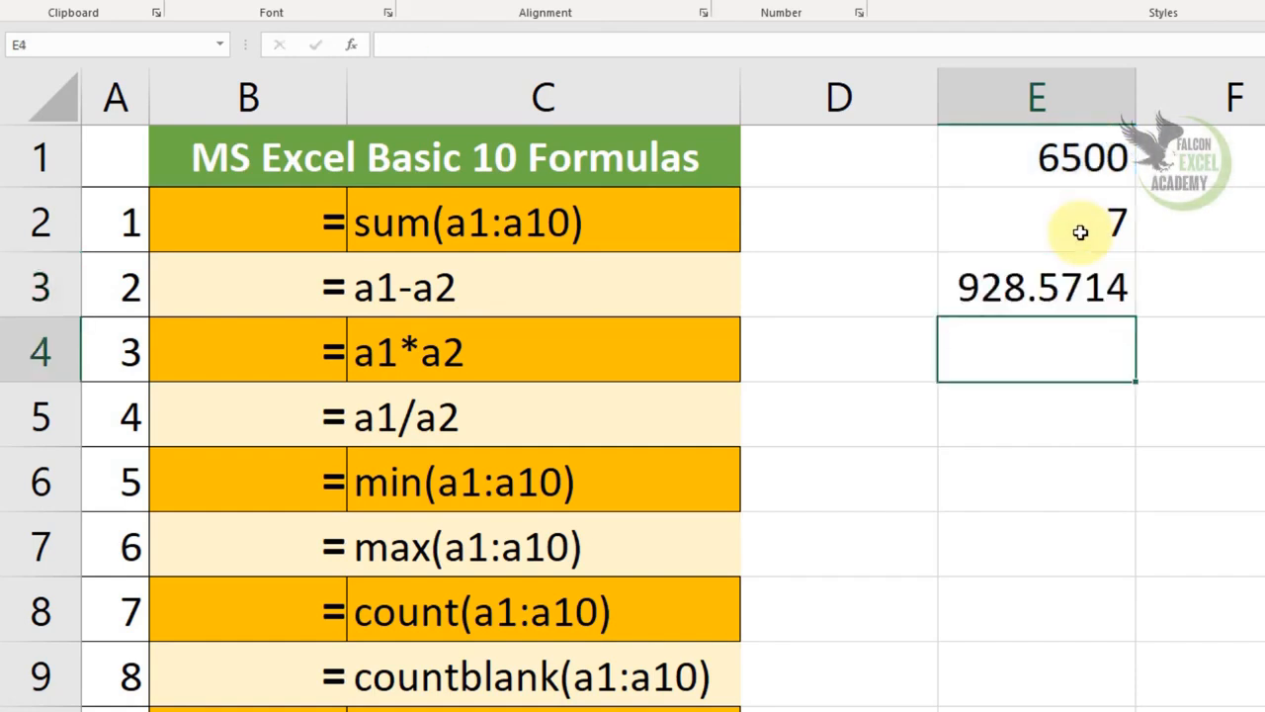
# Step: Clear the division formula from E3 and fill E3 through E10 with 54, 5, 54, 5, 546, 456, 4 and 646
pyautogui.press('Up')
pyautogui.press('Delete')
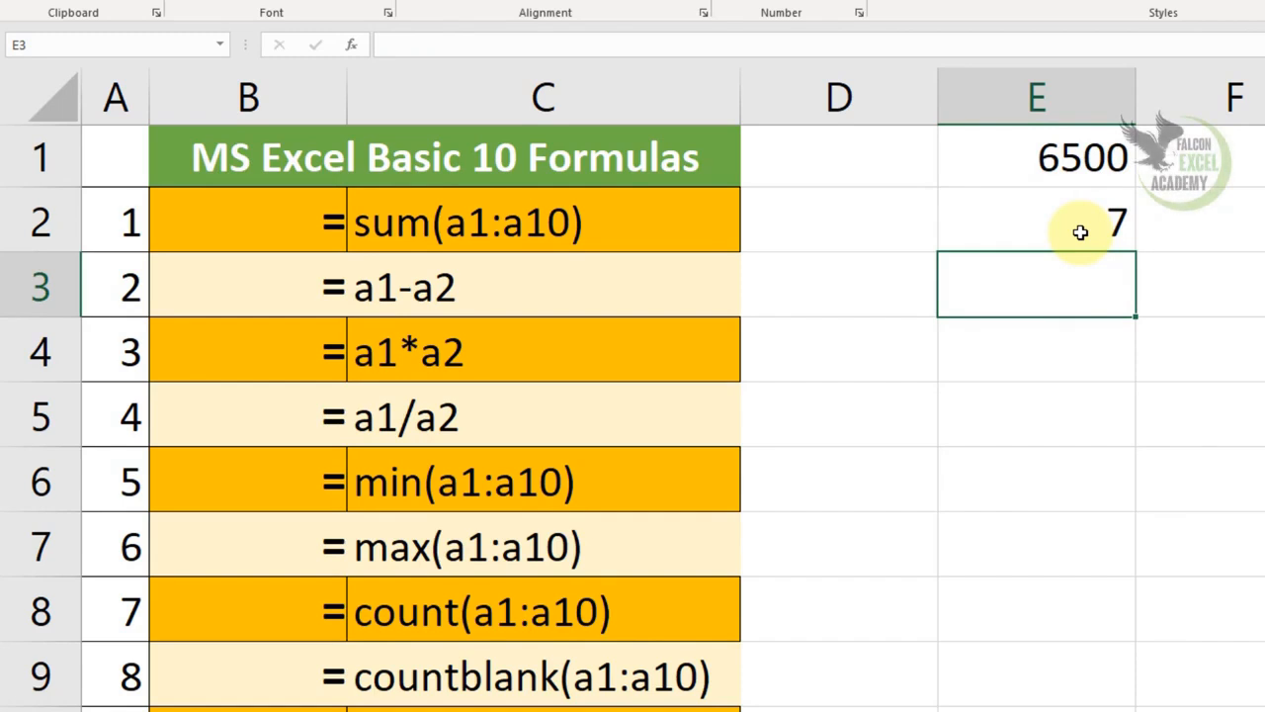
pyautogui.write('54 5 54 5 ')
pyautogui.write('546 456 ')
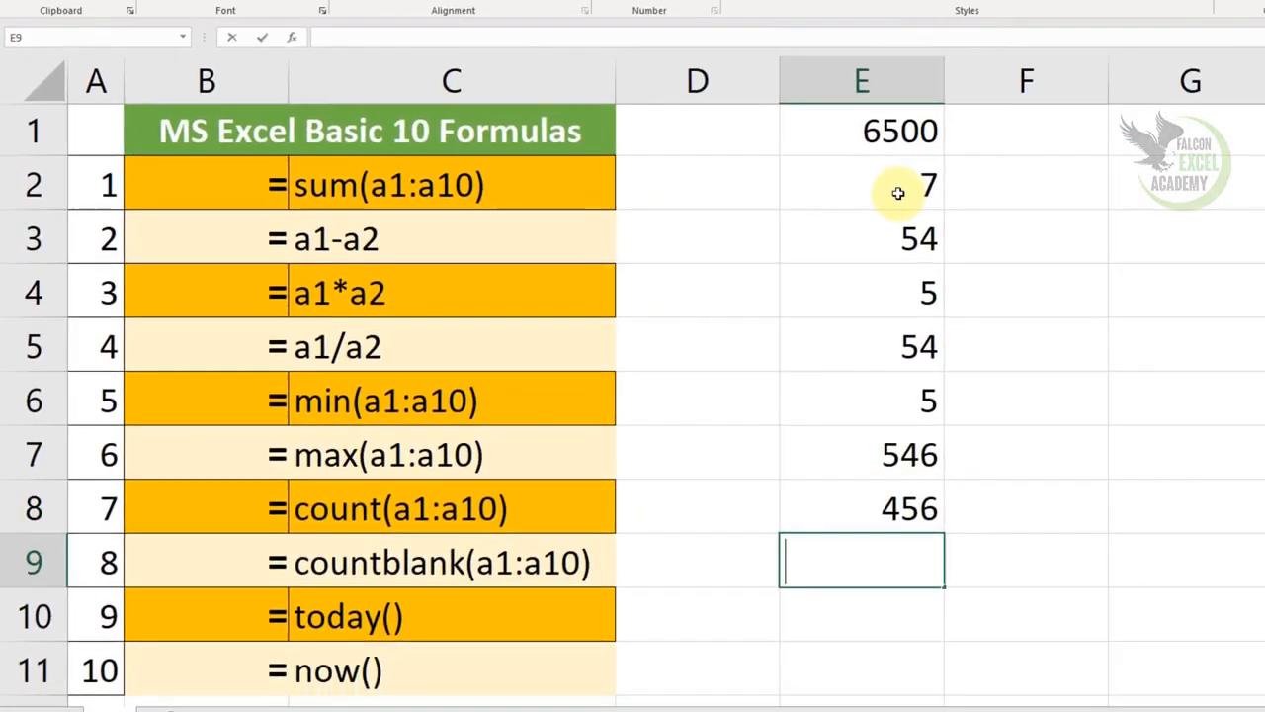
pyautogui.write('4')
pyautogui.press('Return')
pyautogui.write('646')
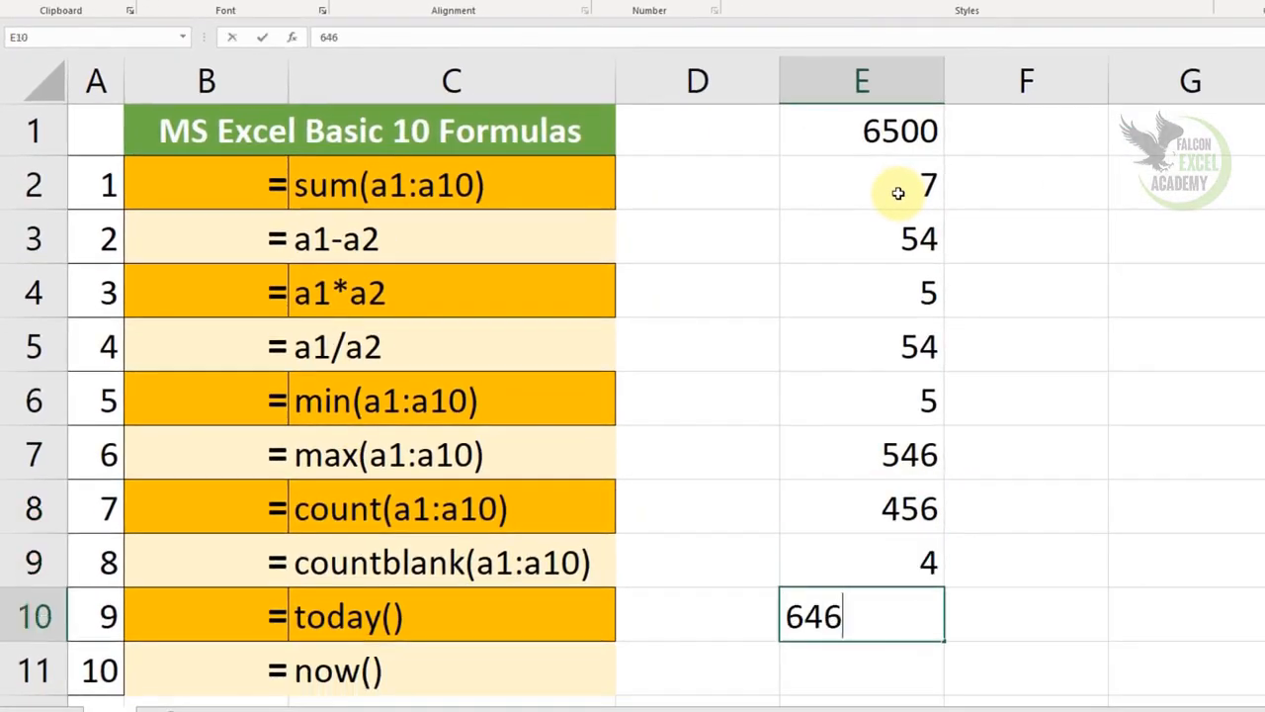
pyautogui.press('Return')
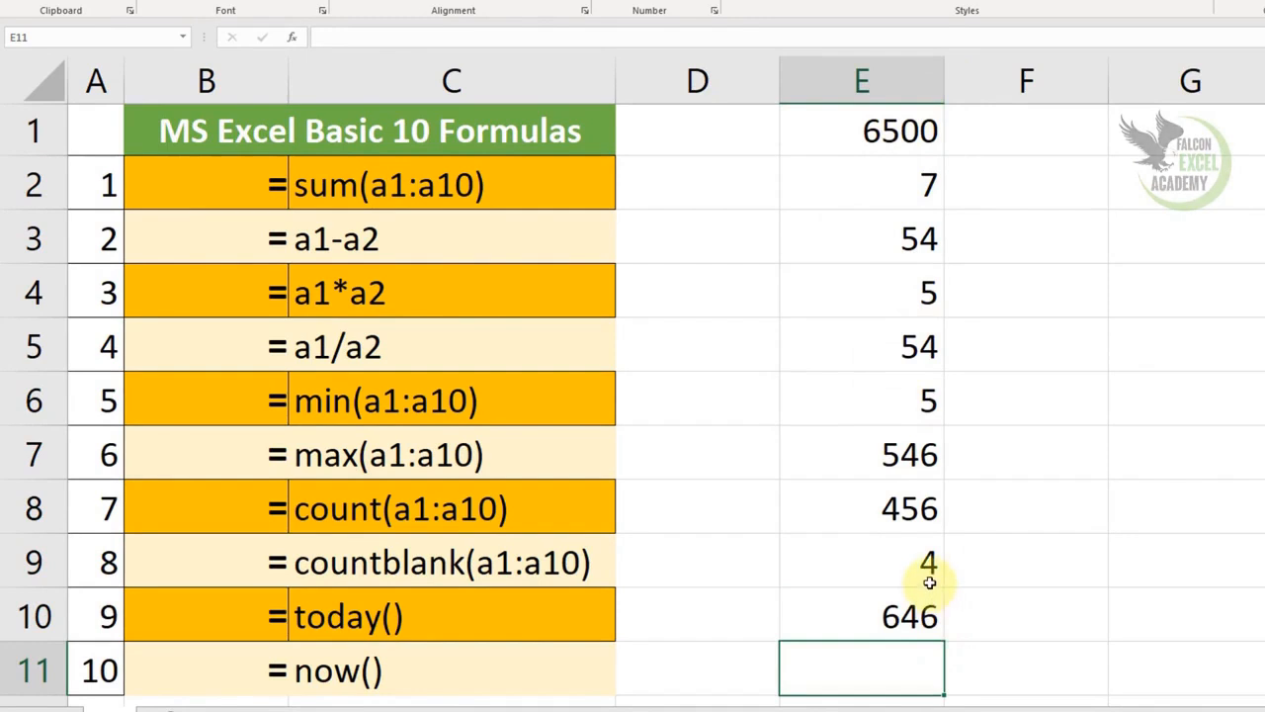
# Step: Find the smallest number in cell E11 with =MIN(E1:E10), specifying the first and last cells separated by a colon
pyautogui.write('=')
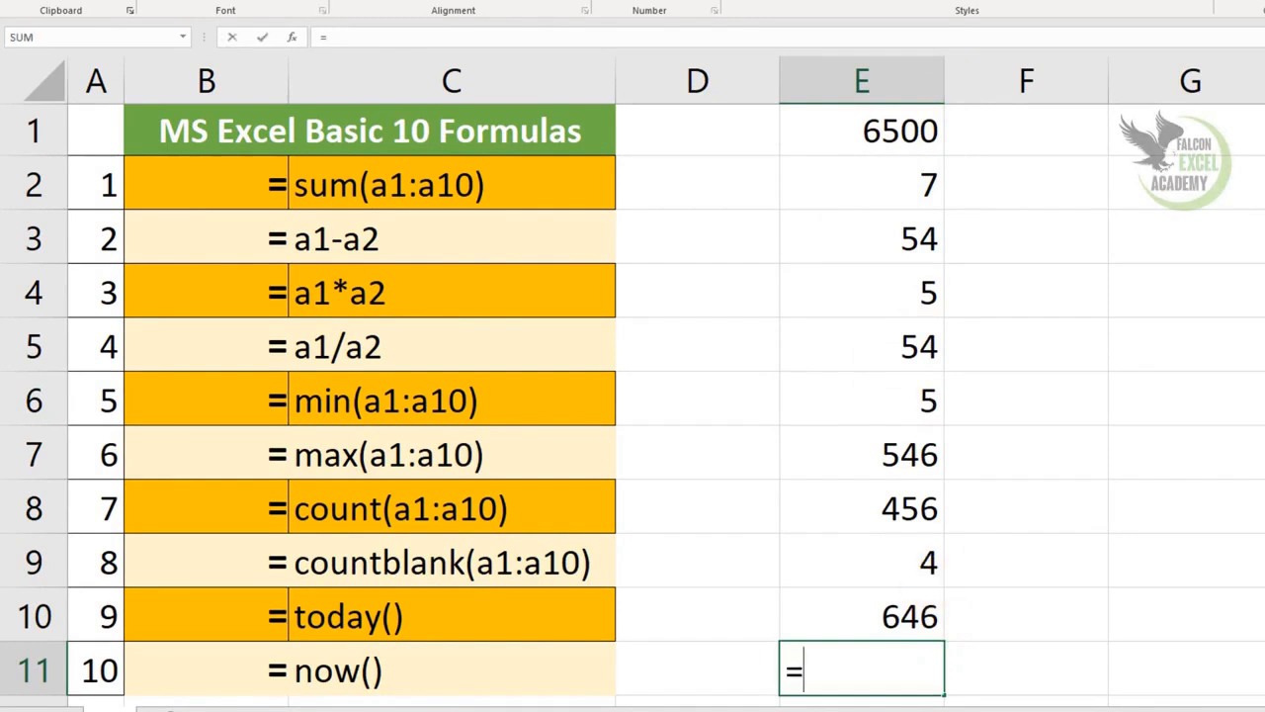
pyautogui.write('min')
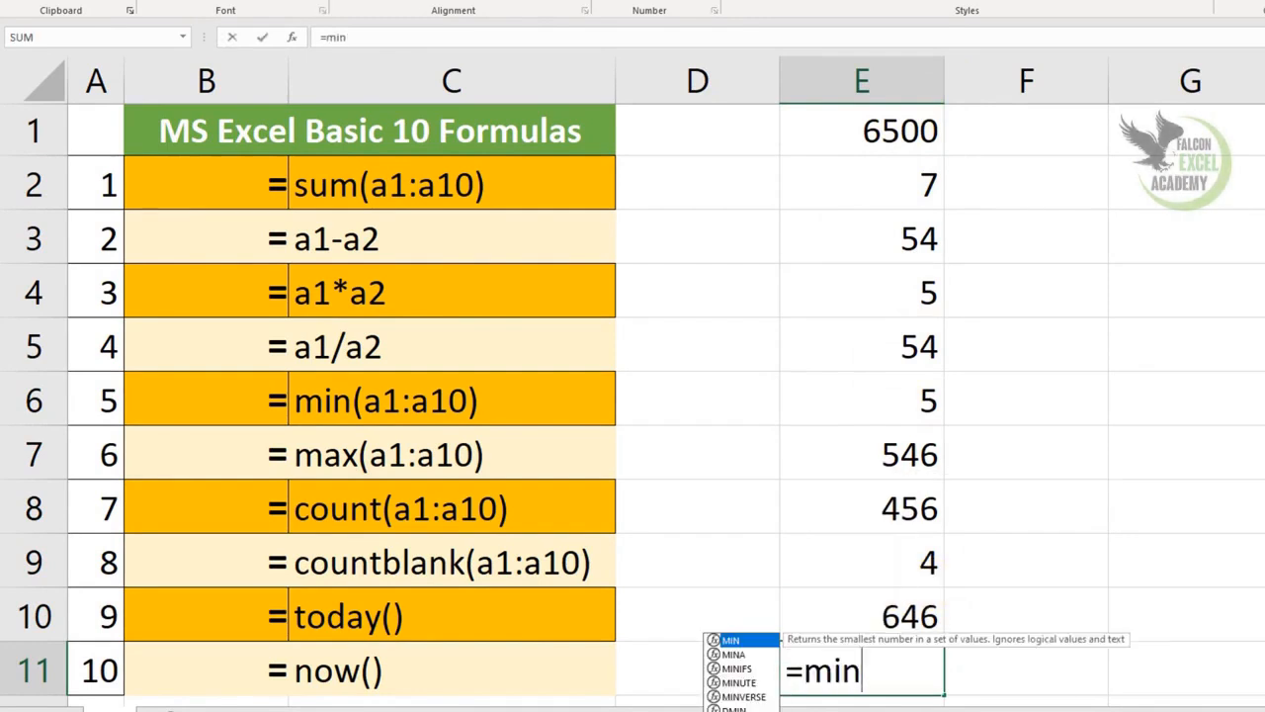
pyautogui.write('(')
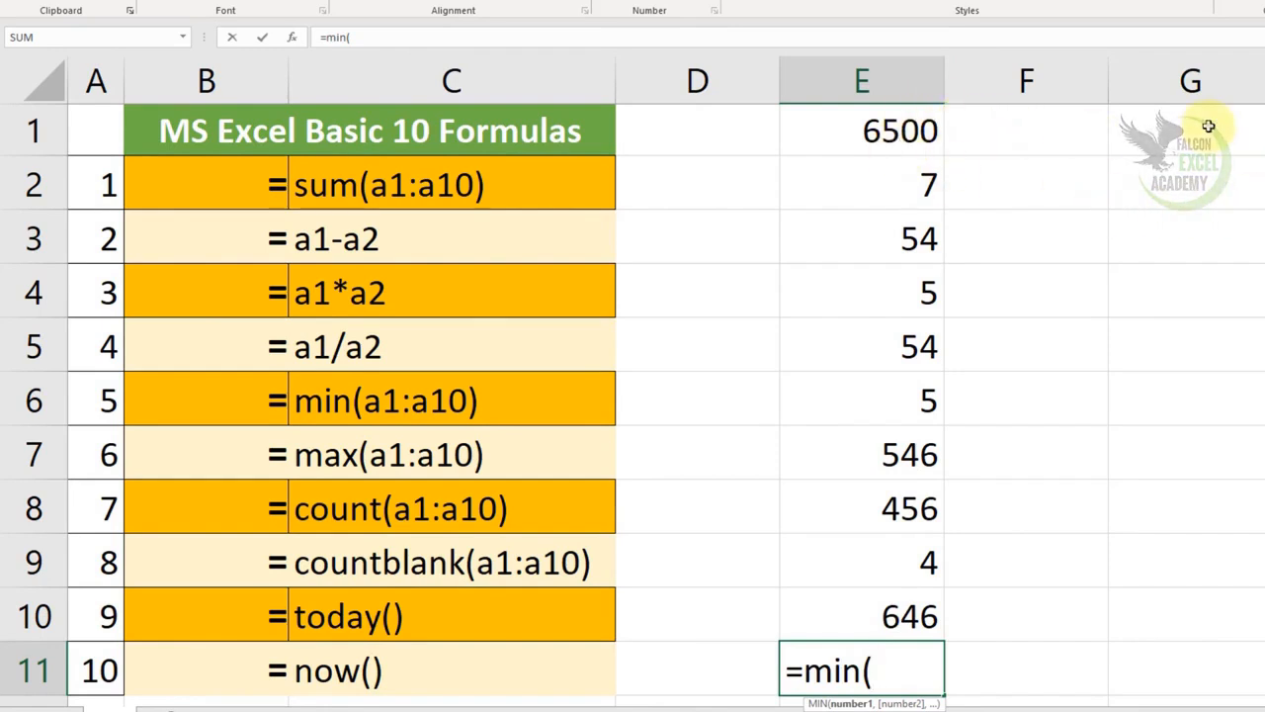
pyautogui.click(864, 139)
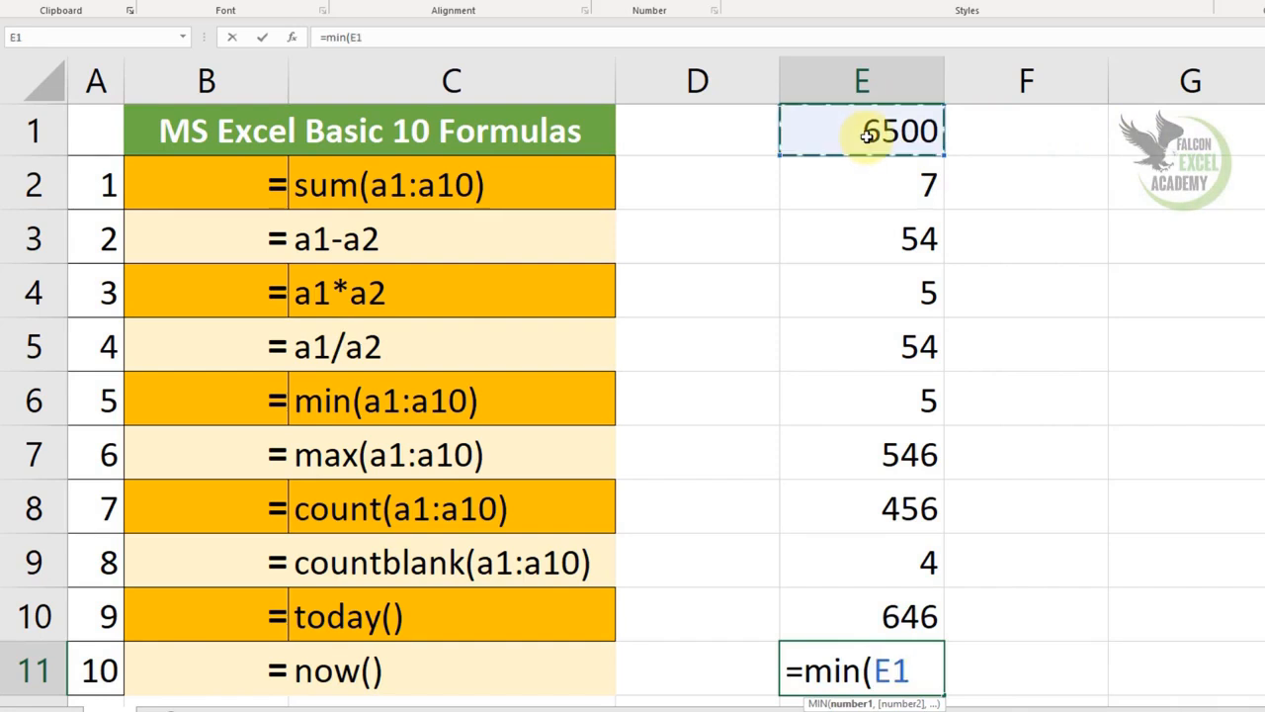
pyautogui.write(':')
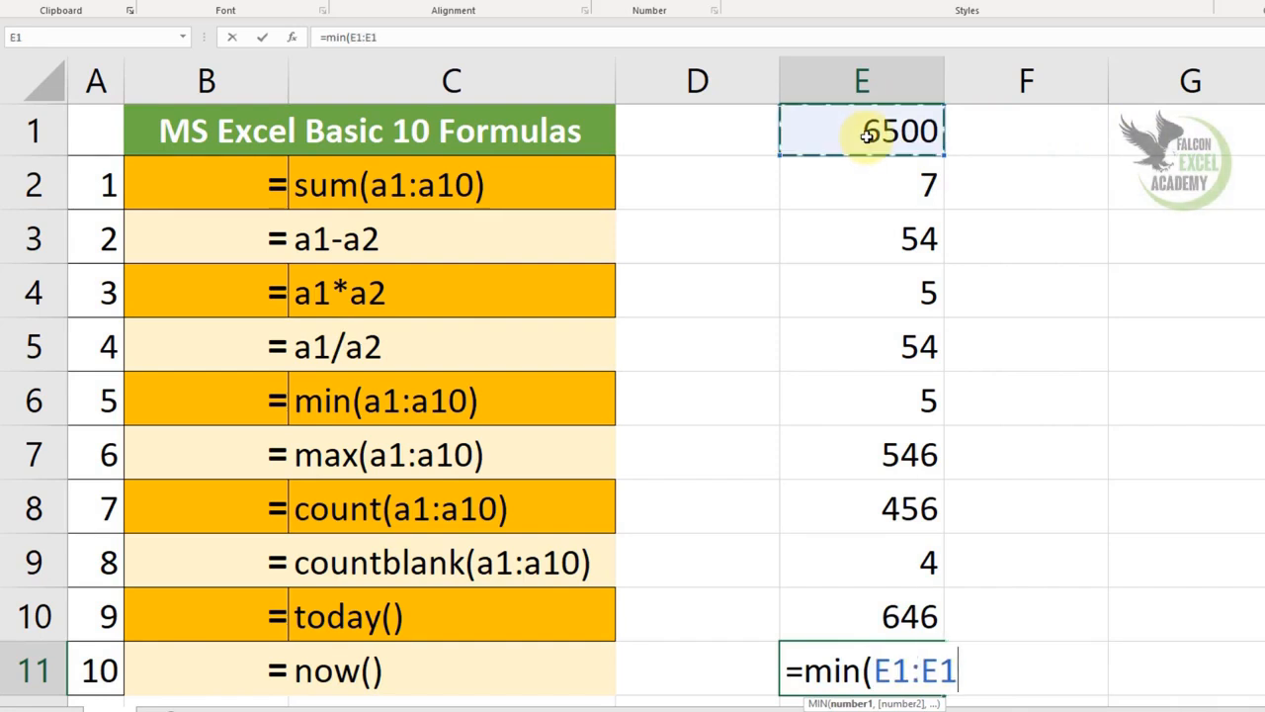
pyautogui.press('BackSpace')
pyautogui.press('BackSpace')
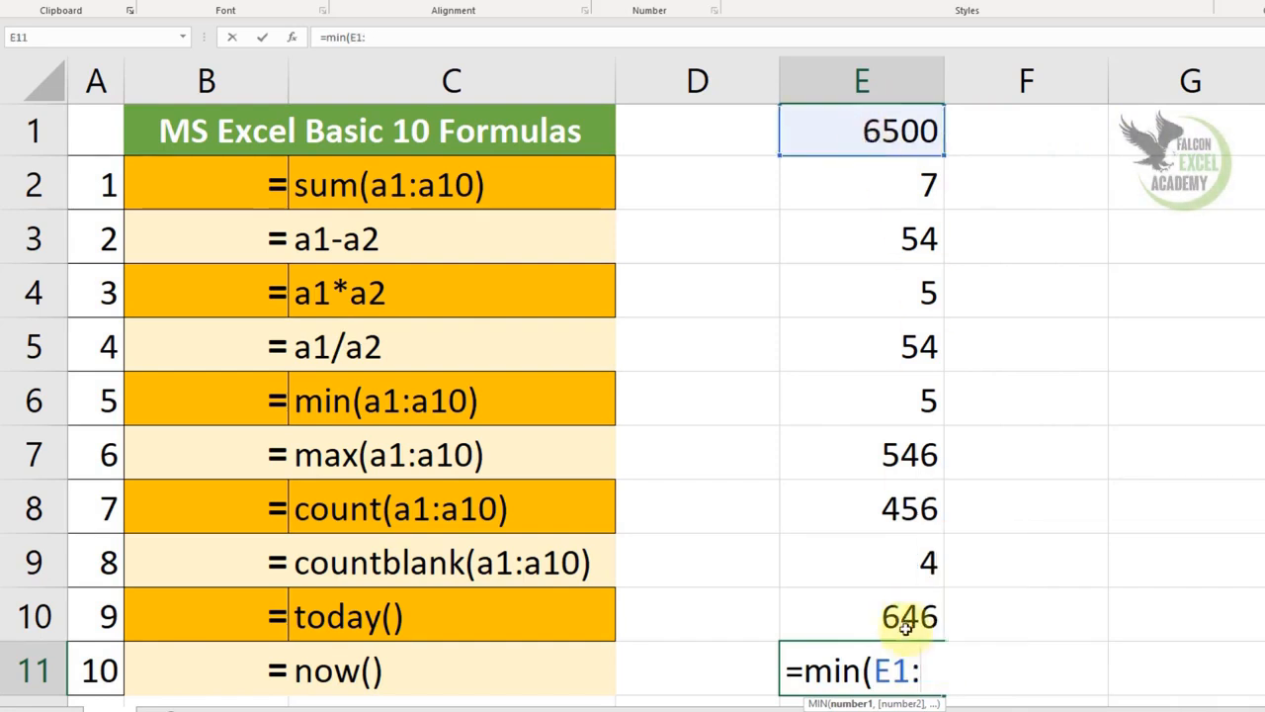
pyautogui.click(906, 626)
pyautogui.write(')')
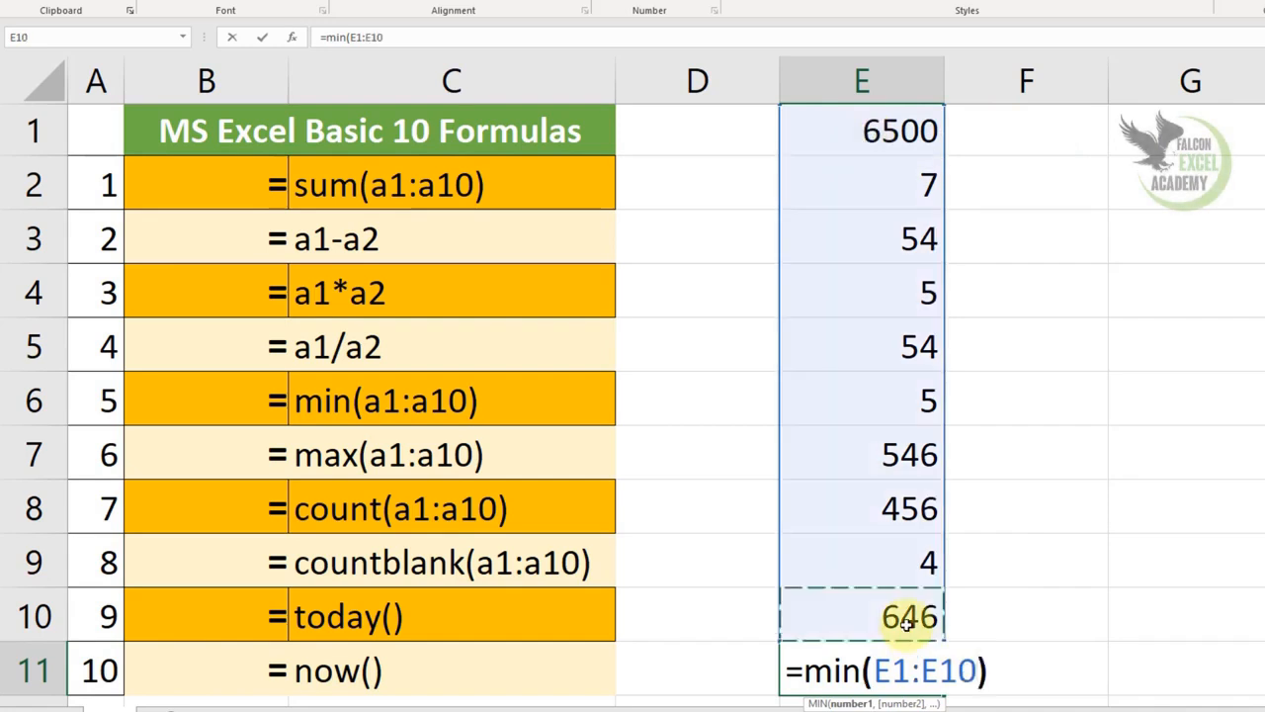
pyautogui.press('Return')
# Step: Clear cell E11 and enter =MIN(E1:E10) again, selecting the whole range E1 through E10 at once
pyautogui.click(907, 624)
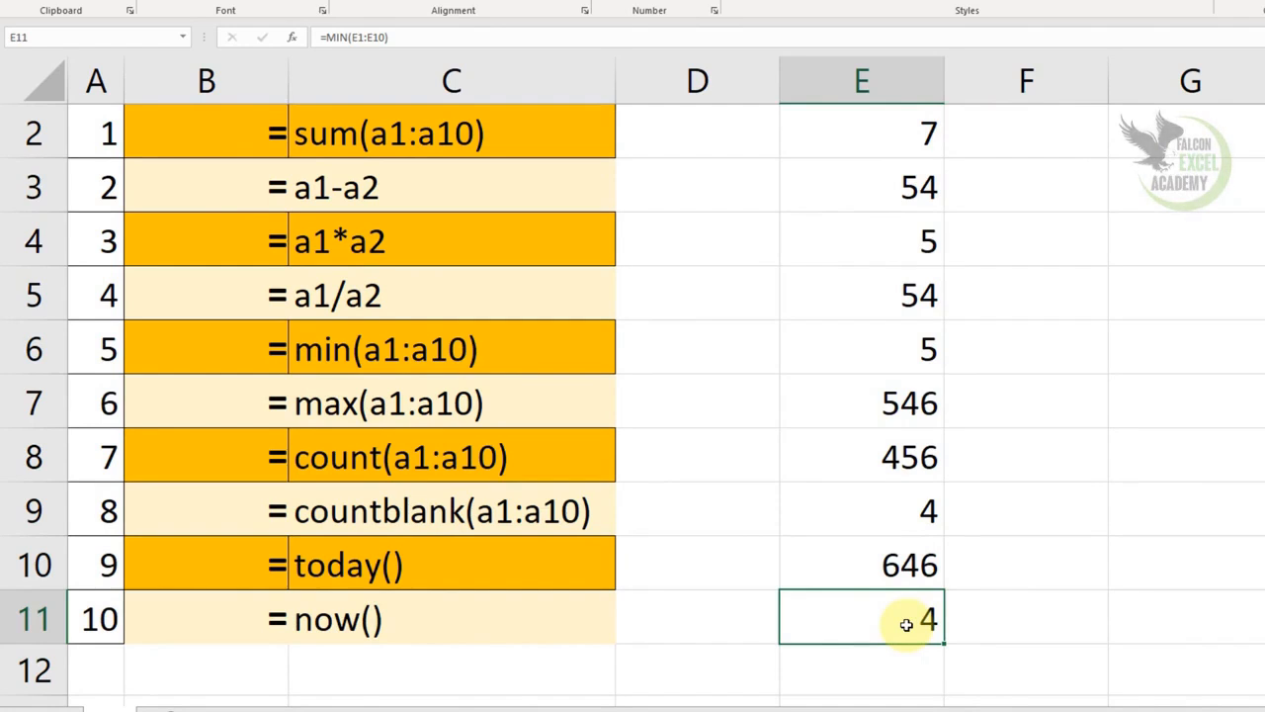
pyautogui.press('Delete')
pyautogui.scroll(1, 999, 573)
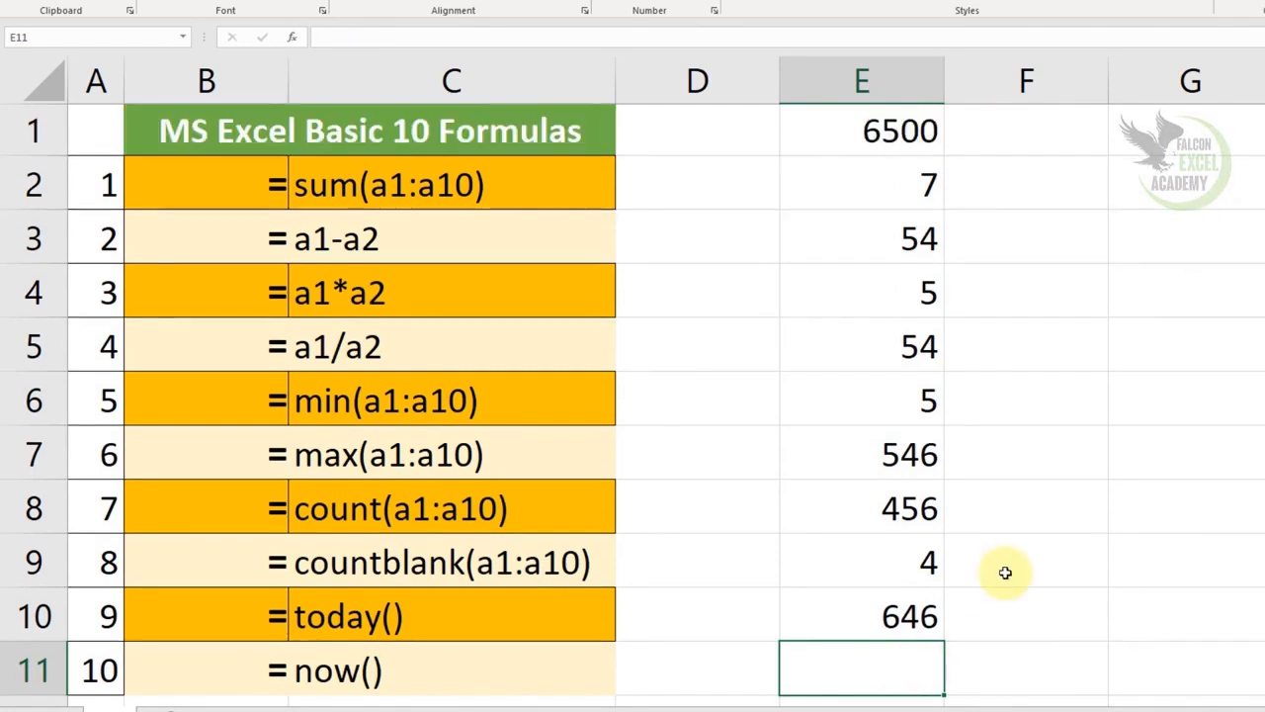
pyautogui.write('=min(')
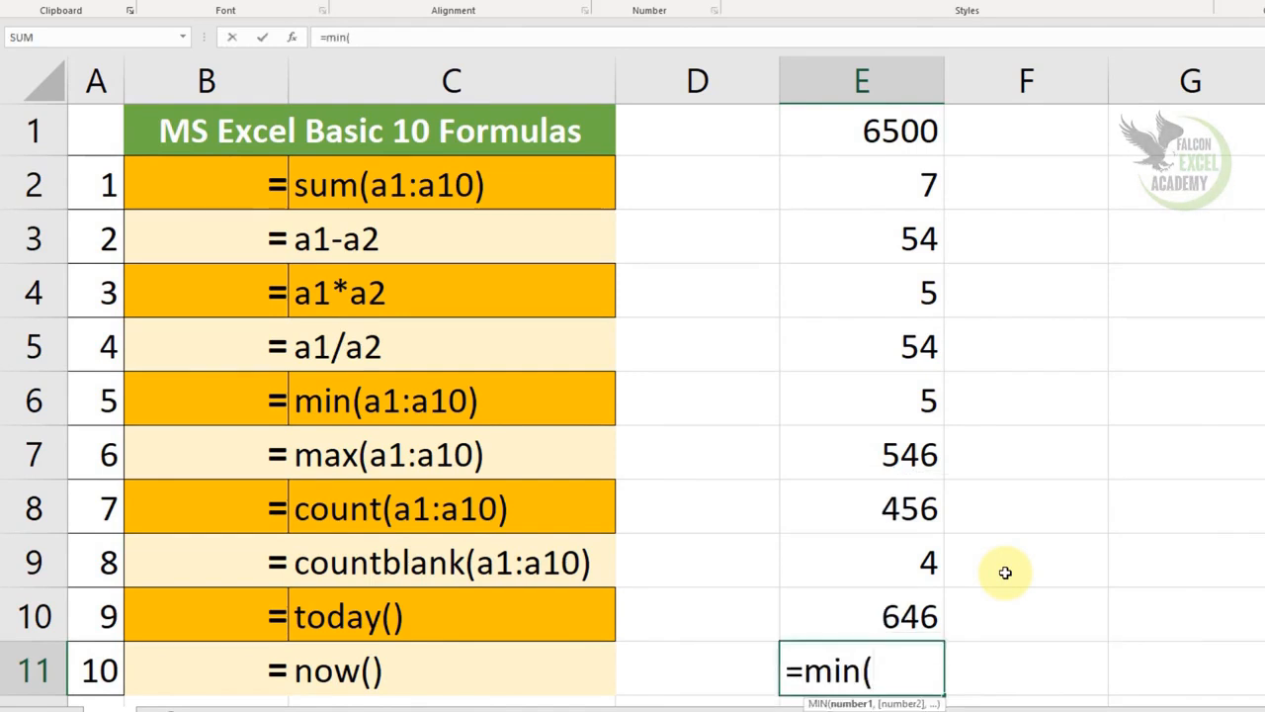
pyautogui.moveTo(896, 125); pyautogui.dragTo(884, 599)
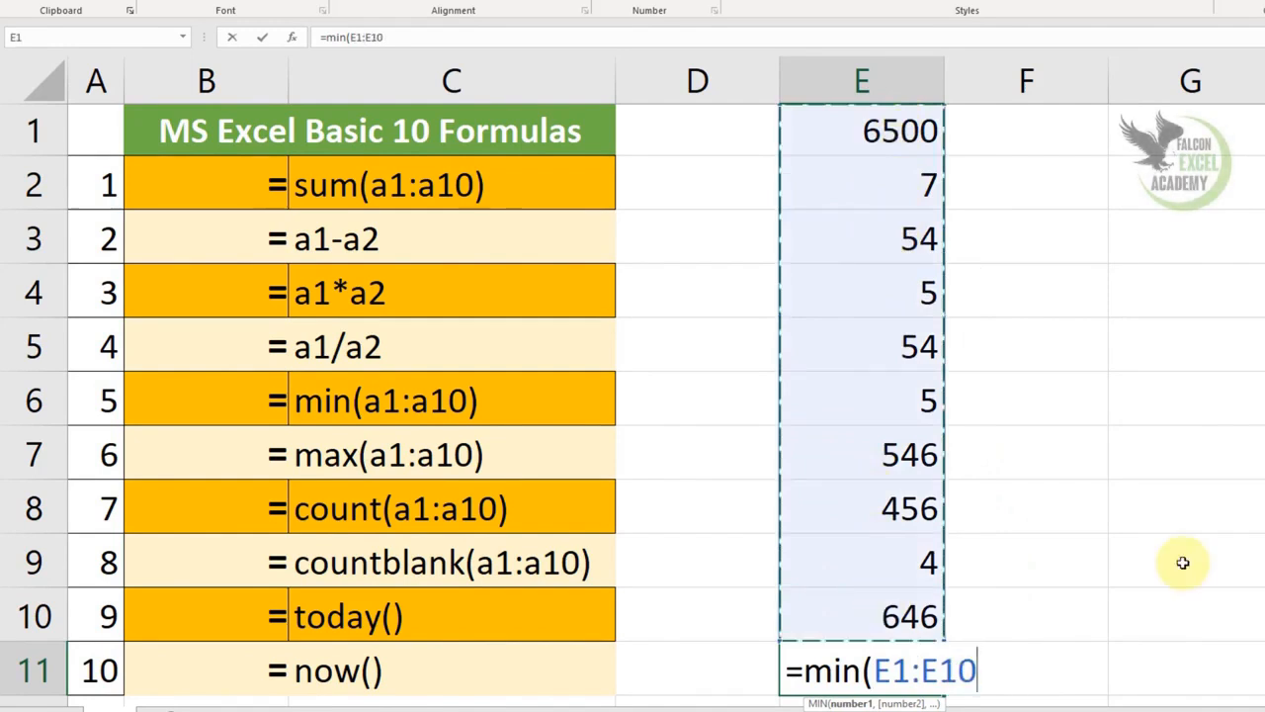
pyautogui.write(')')
pyautogui.press('Return')
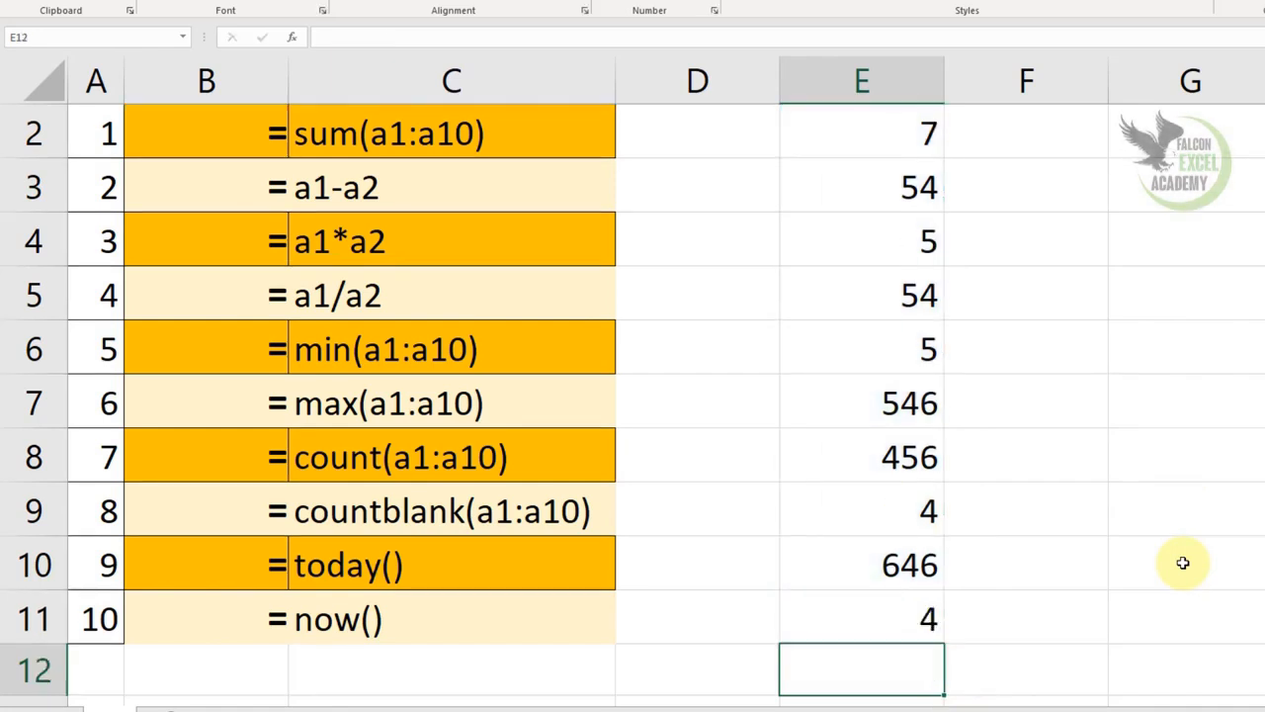
# Step: Replace the minimum formula in cell E11 with =MAX(E1:E10) to find the largest number
pyautogui.press('Up')
pyautogui.press('Delete')
pyautogui.write('=')
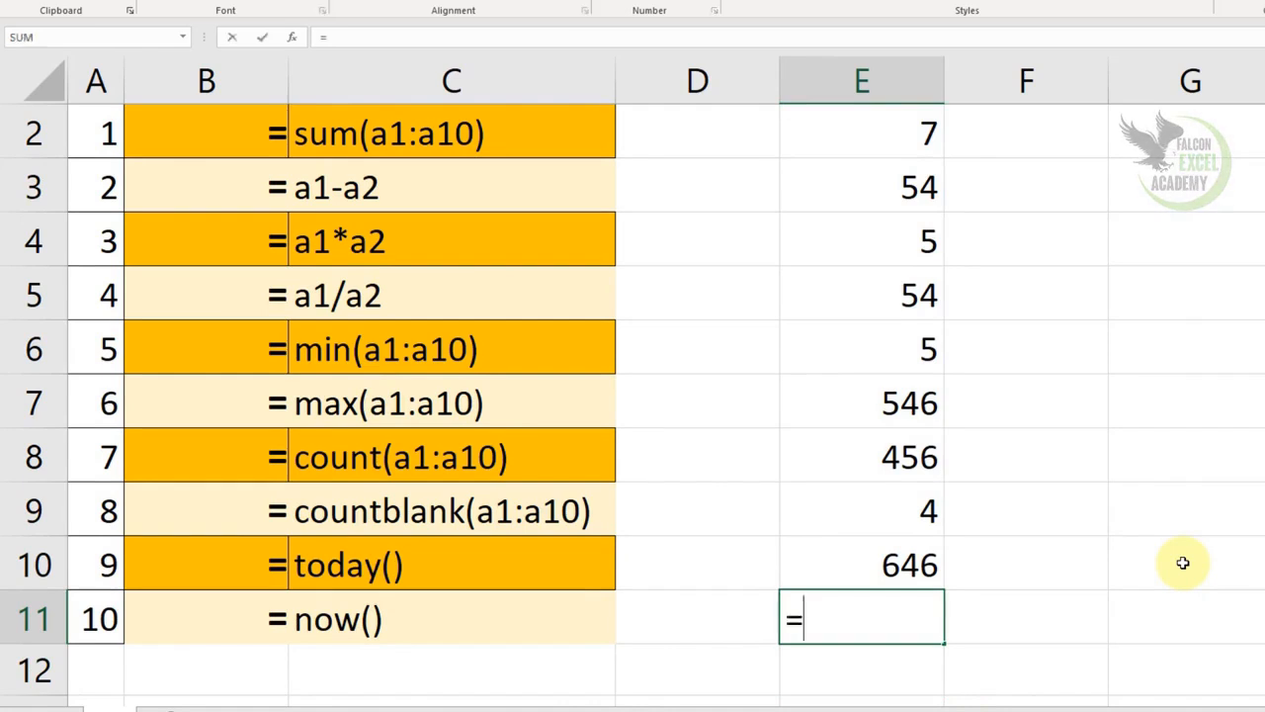
pyautogui.write('max')
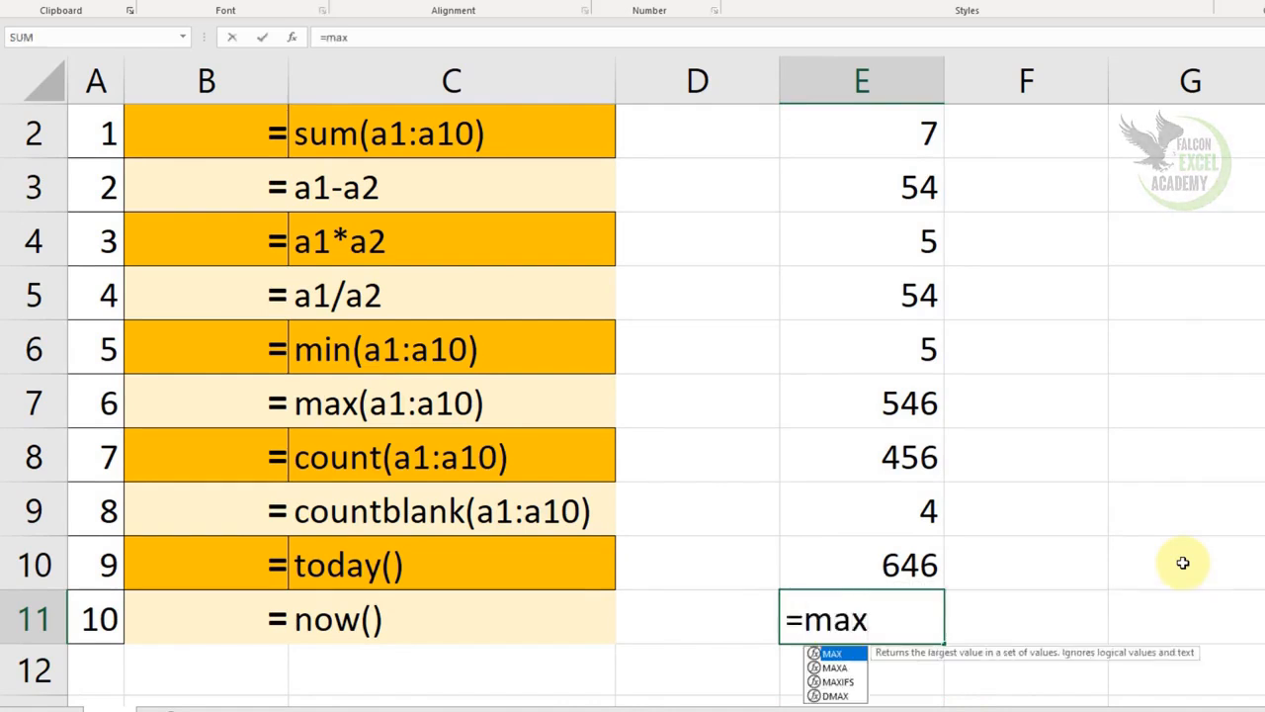
pyautogui.write('(')
pyautogui.scroll(1, 1198, 506)
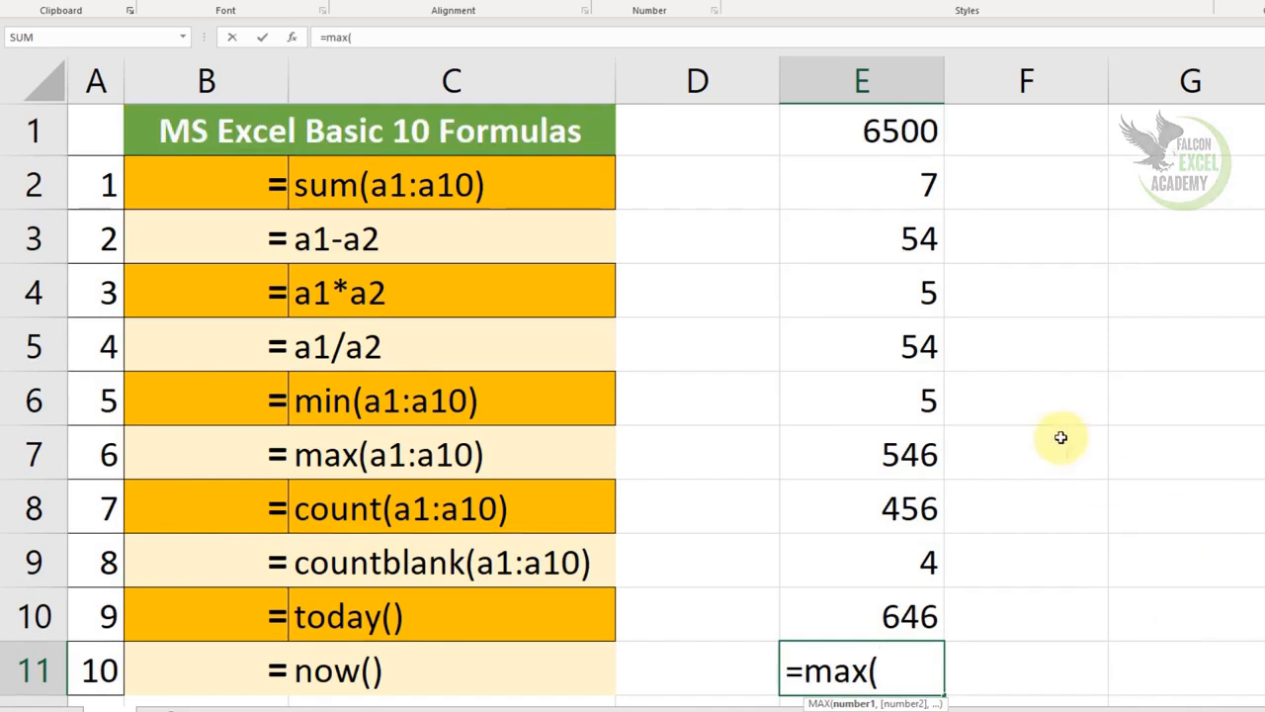
pyautogui.moveTo(906, 135); pyautogui.dragTo(875, 615)
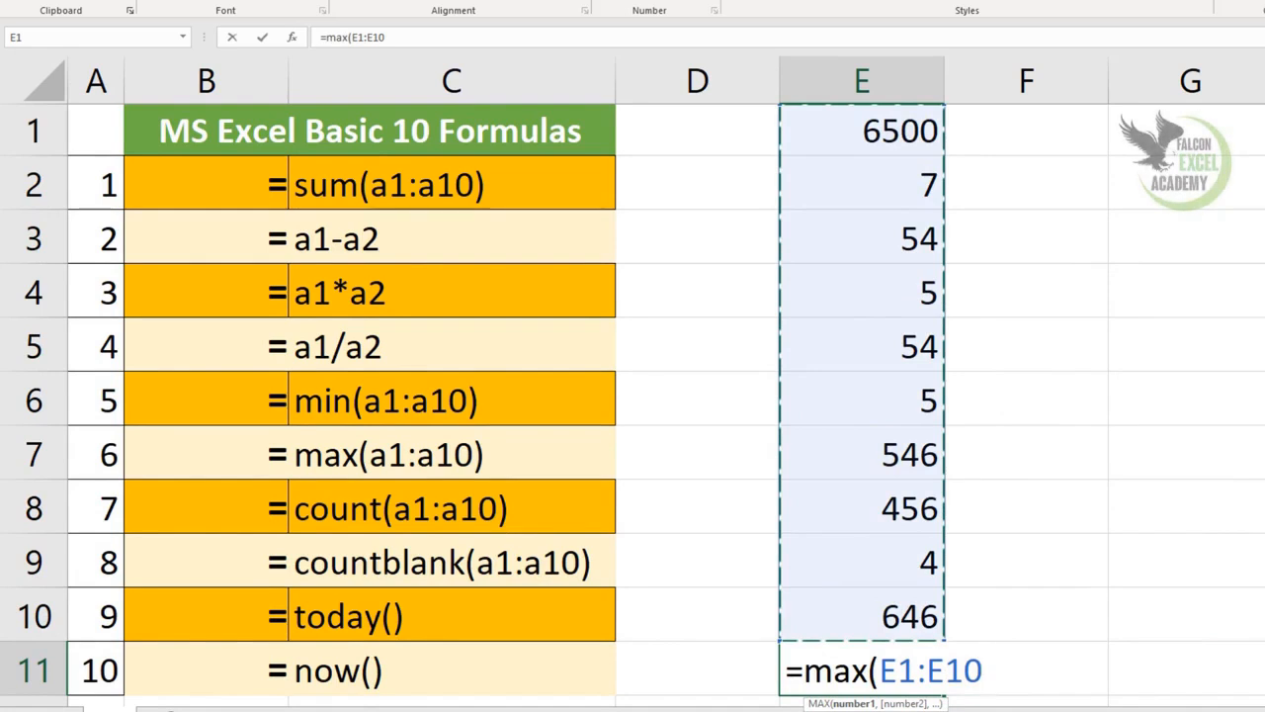
pyautogui.write(')')
pyautogui.press('Return')
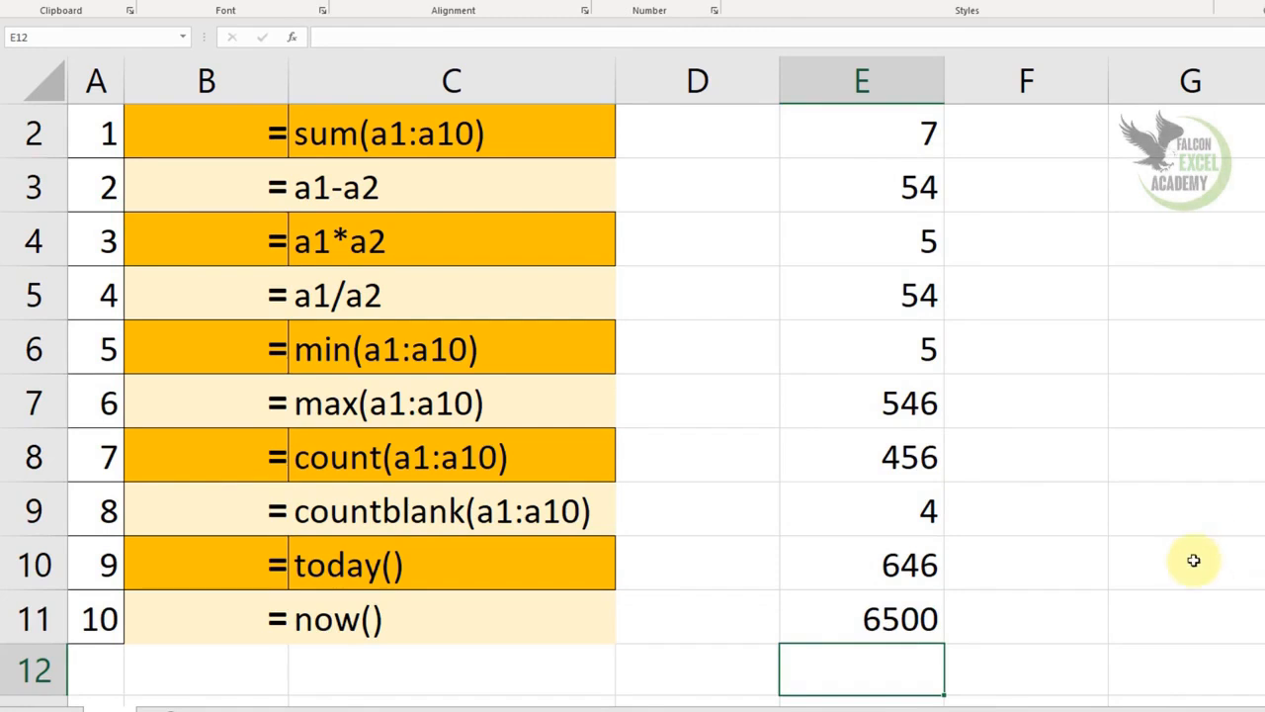
# Step: Clear the MAX formula from cell E11, keeping the sample numbers above it
pyautogui.scroll(1, 1192, 562)
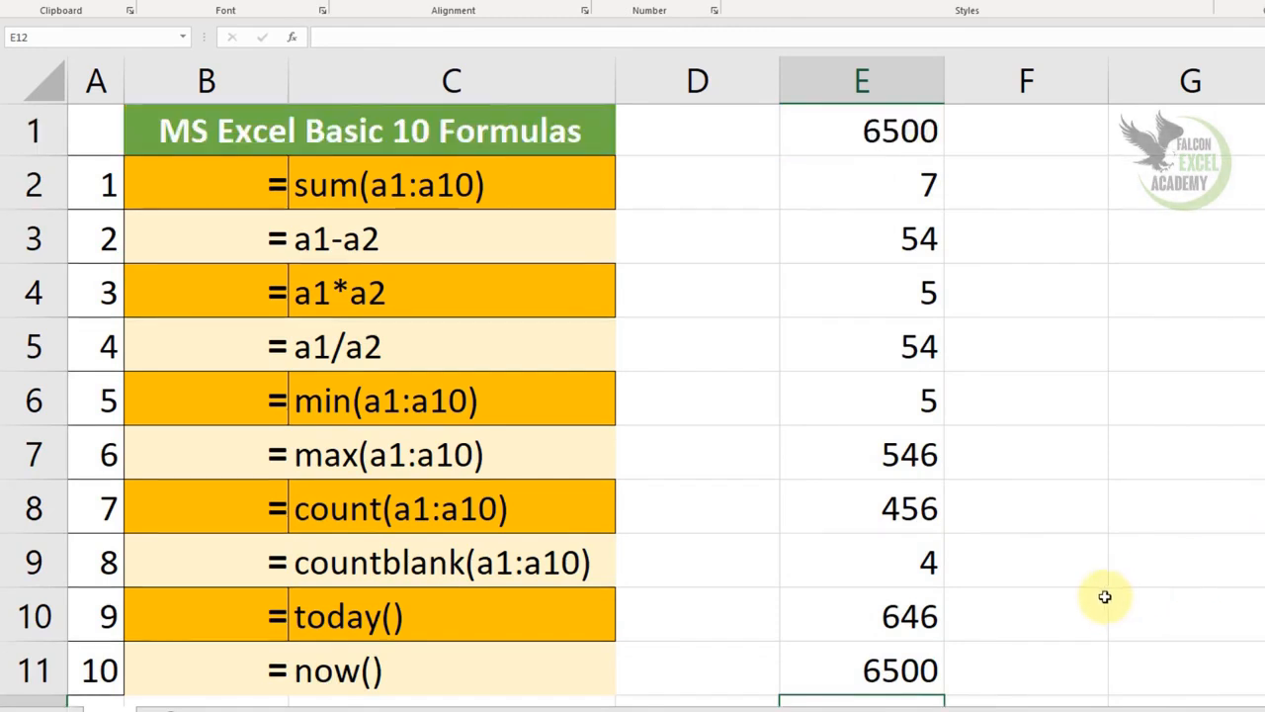
pyautogui.click(931, 660)
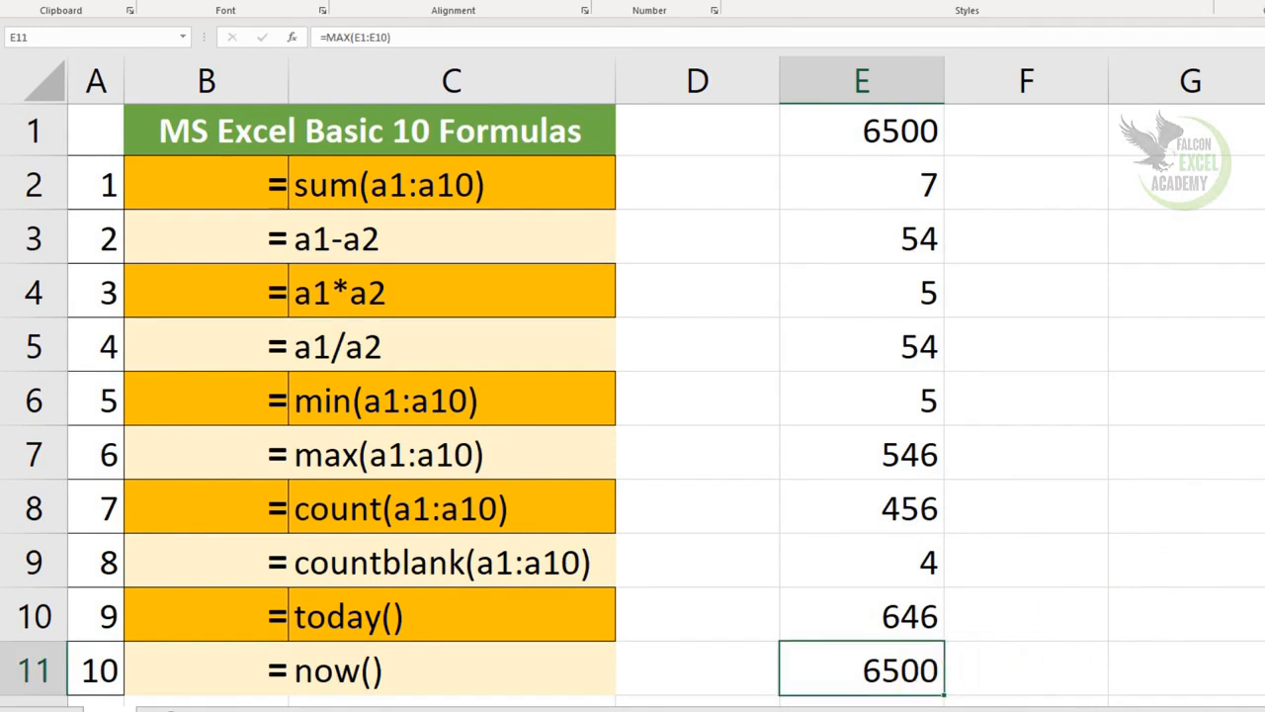
pyautogui.press('Delete')
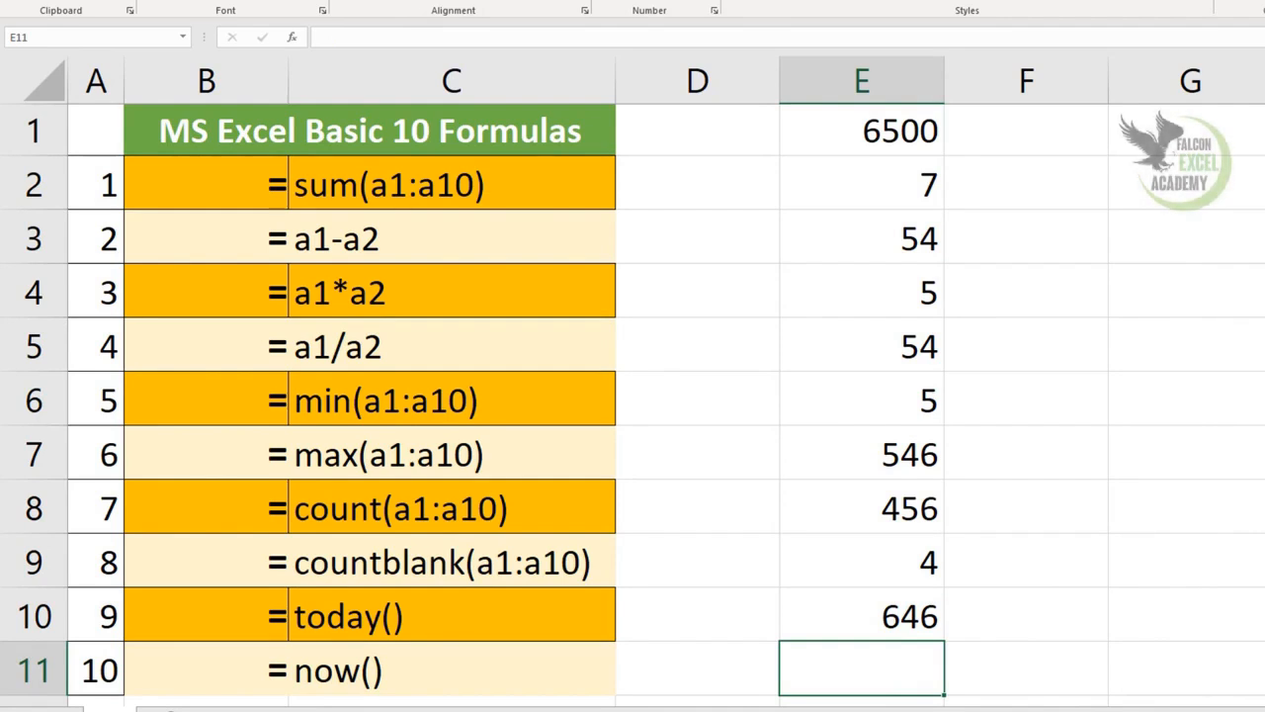
# Step: Clear cell E6 in the sample numbers and replace the value in cell E4 with the text "falcon"
pyautogui.moveTo(902, 134); pyautogui.dragTo(911, 615)
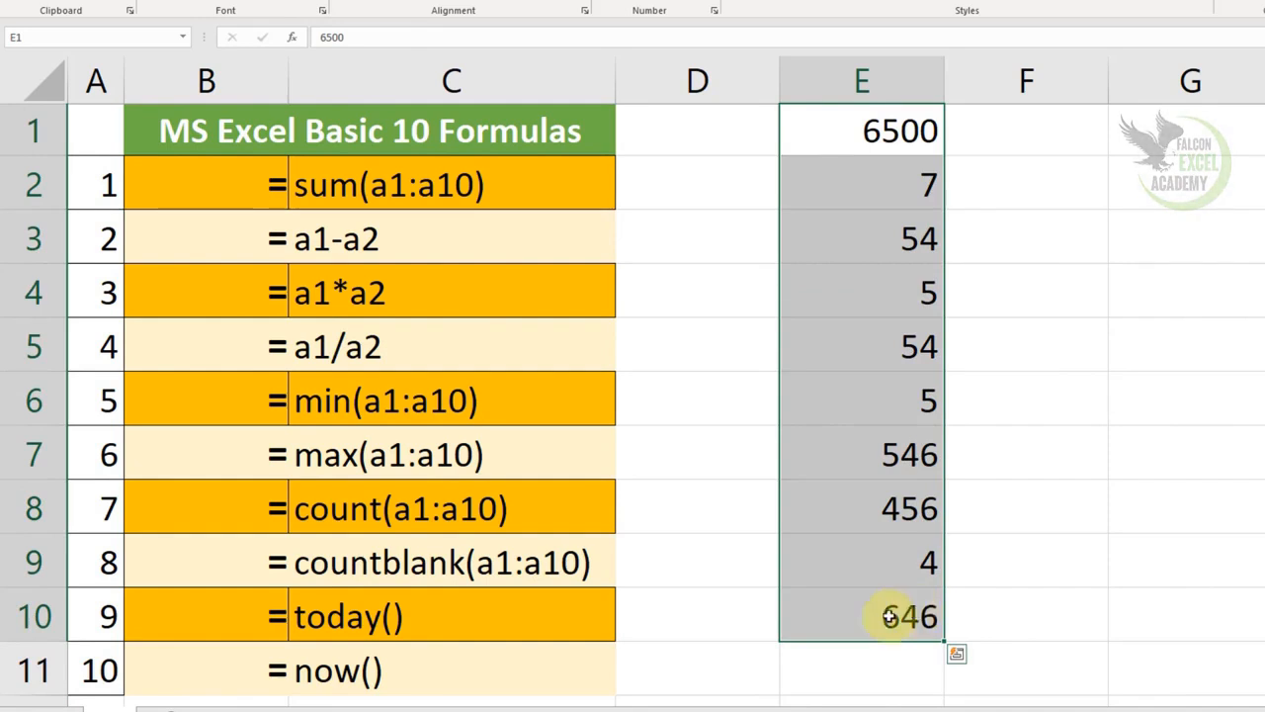
pyautogui.click(889, 394)
pyautogui.press('Delete')
pyautogui.press('Up')
pyautogui.press('Up')
pyautogui.write('falcon')
pyautogui.press('Return')
# Step: Replace the number in cell E8 with the text "excel"
pyautogui.press('Down')
pyautogui.press('Down')
pyautogui.press('Down')
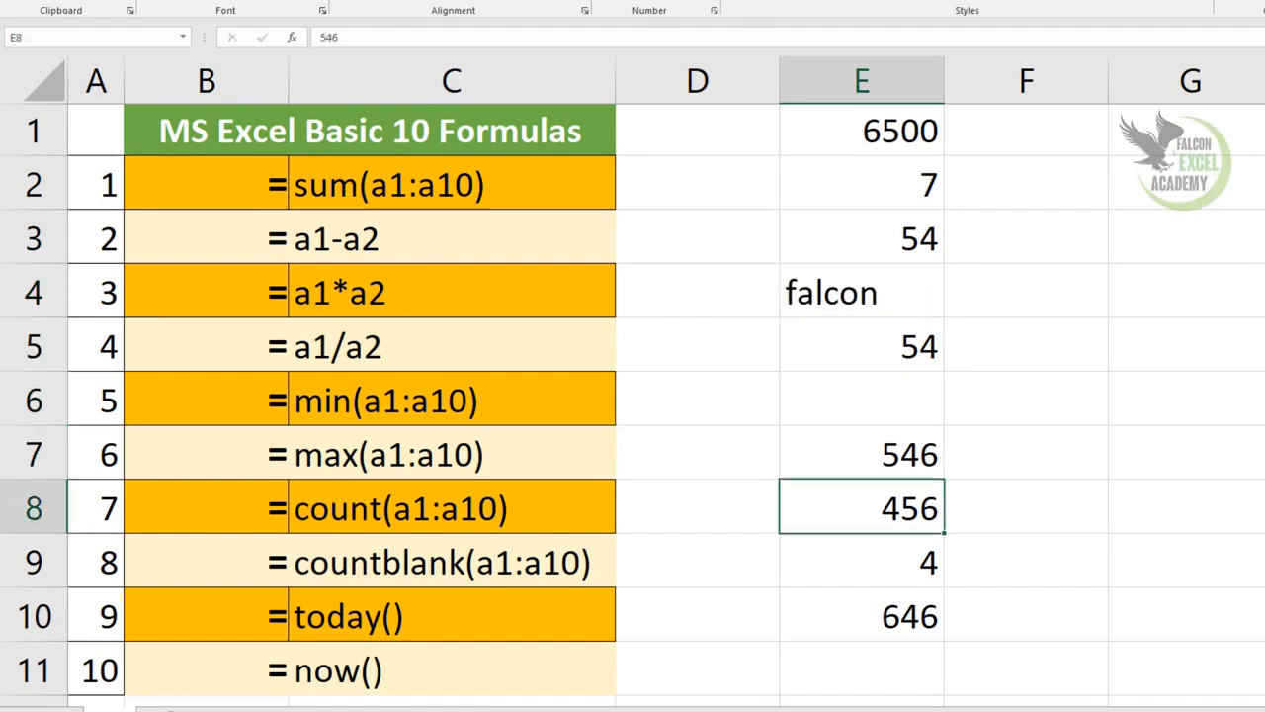
pyautogui.write('excel')
pyautogui.press('Return')
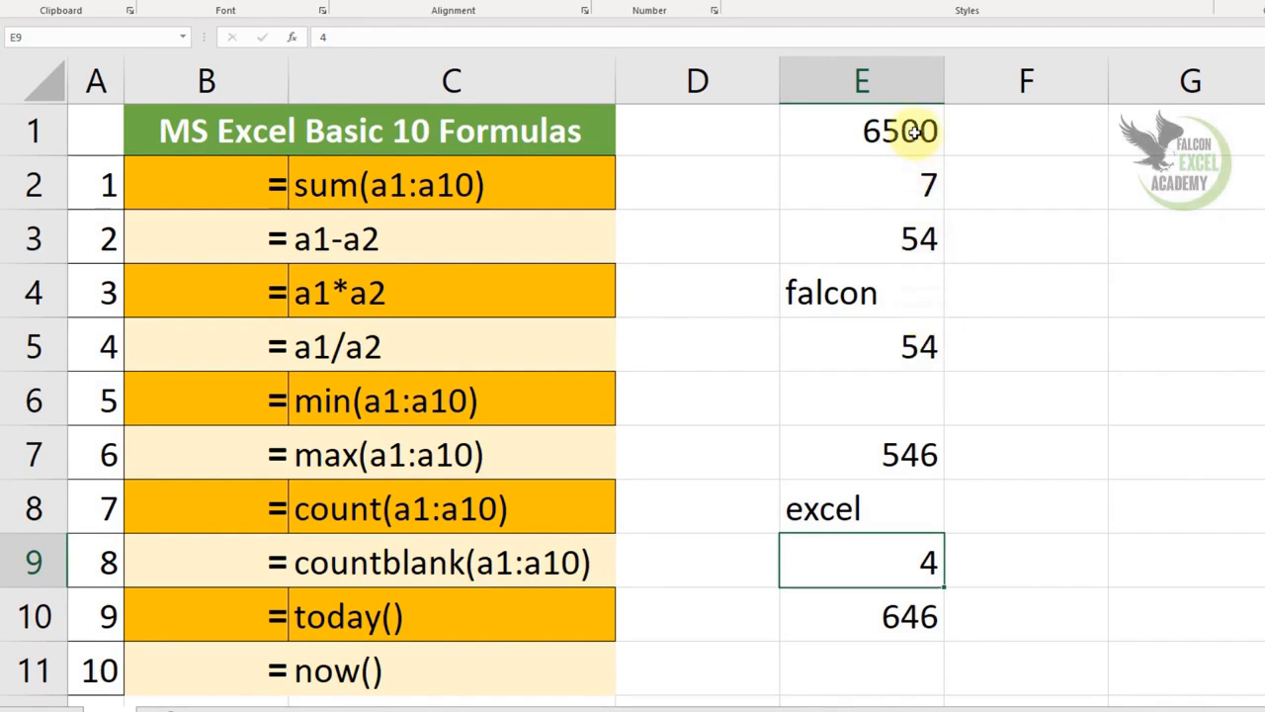
# Step: Count the numeric cells in the sample range by entering =COUNT(E1:E10) in cell E11
pyautogui.click(894, 656)
pyautogui.write('=count')
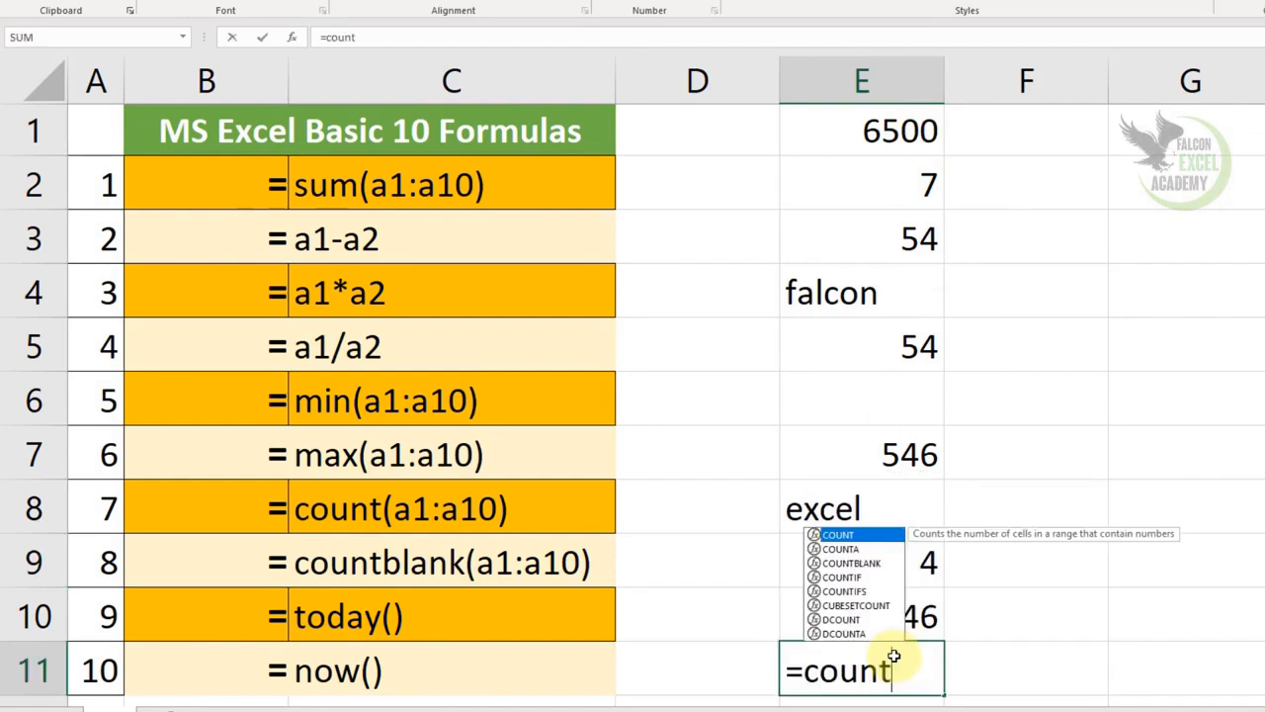
pyautogui.write('(')
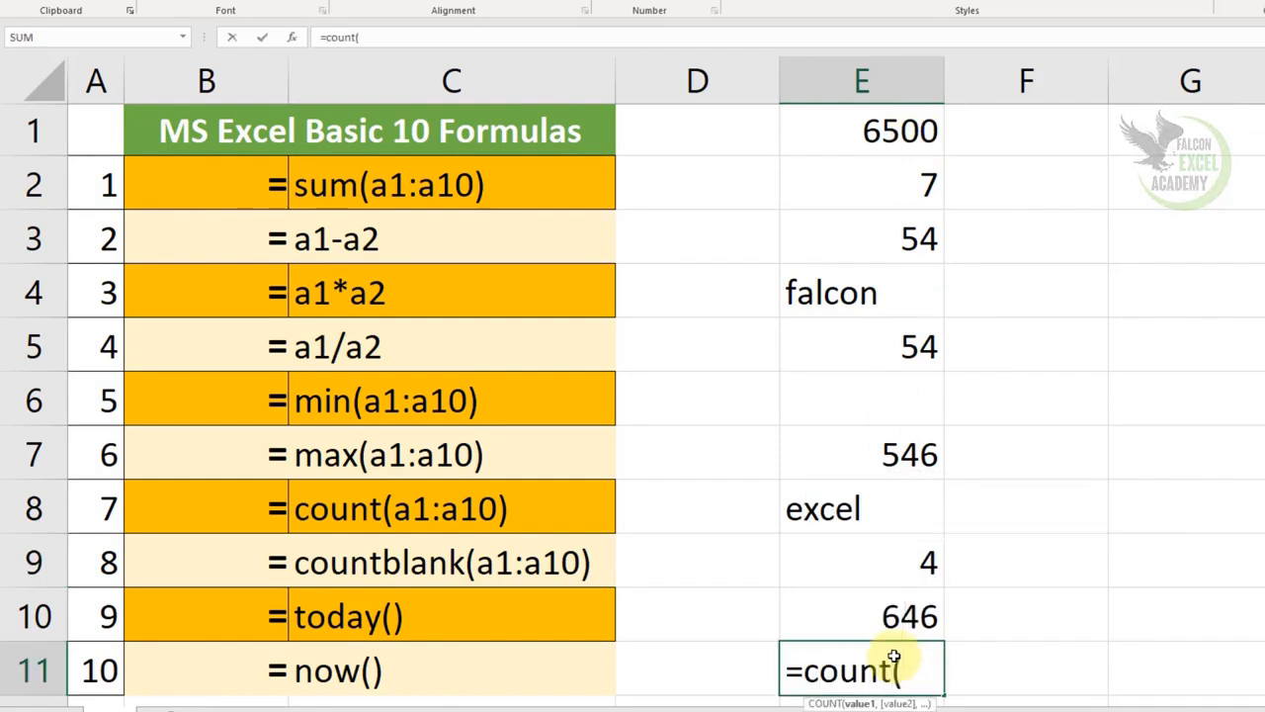
pyautogui.moveTo(921, 128); pyautogui.dragTo(861, 613)
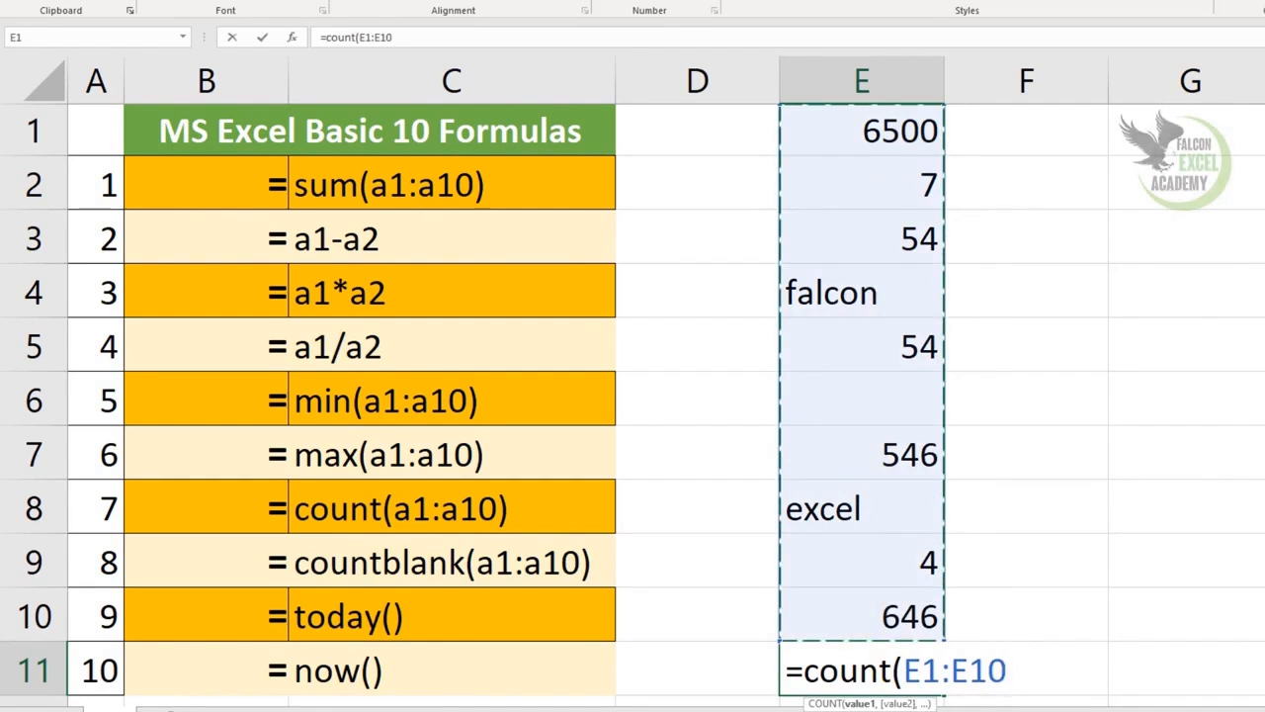
pyautogui.write(')')
pyautogui.press('Return')
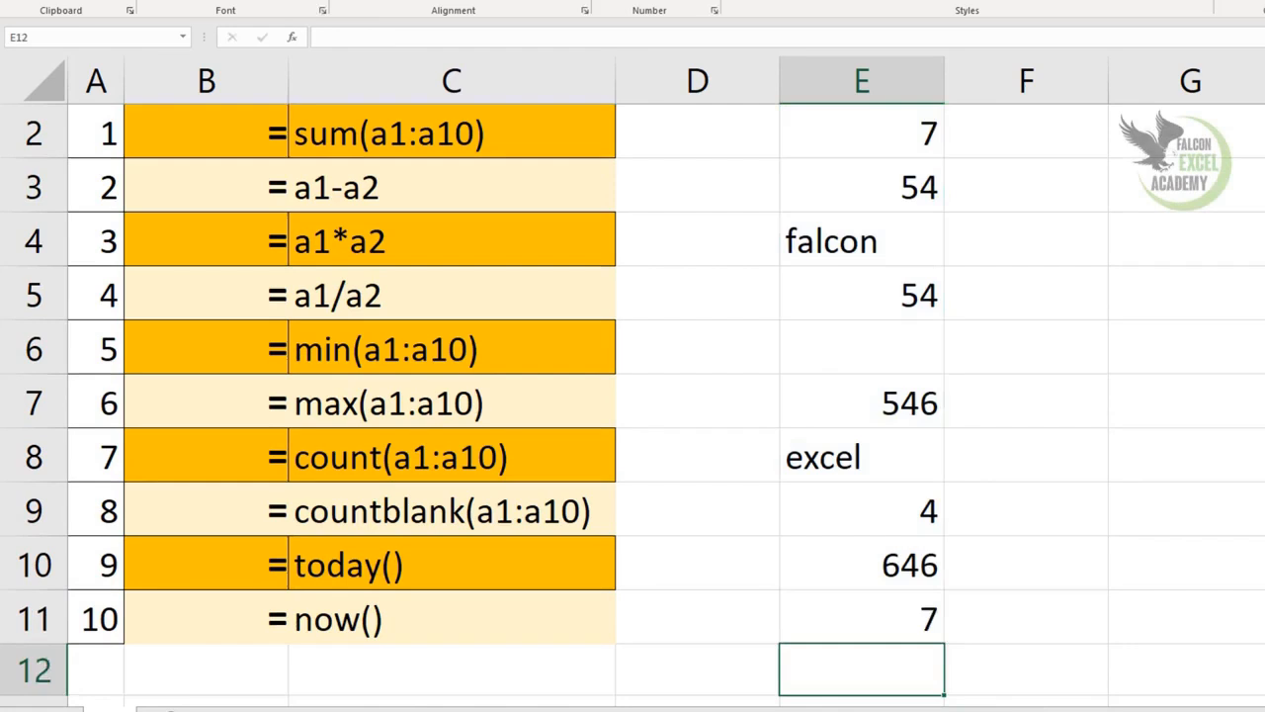
# Step: Examine the COUNT formula in E11 and go through the number, text and blank cells of its range
pyautogui.click(862, 619)
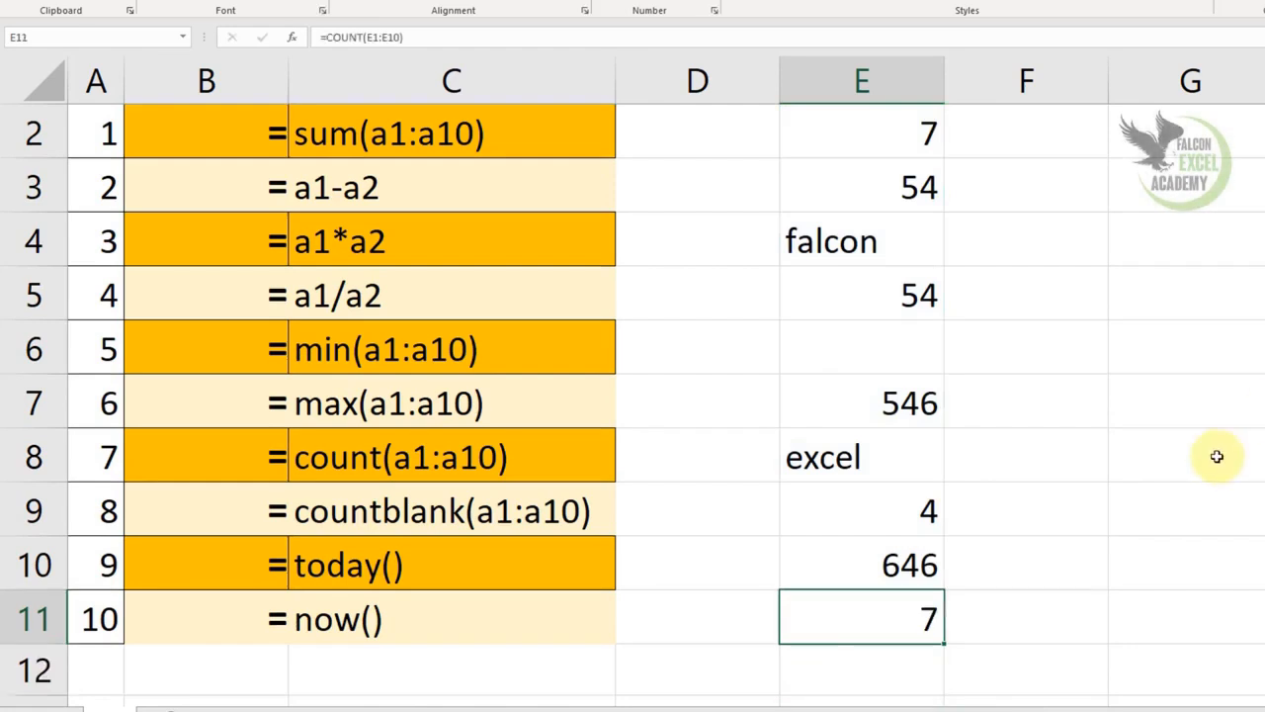
pyautogui.scroll(1, 1212, 451)
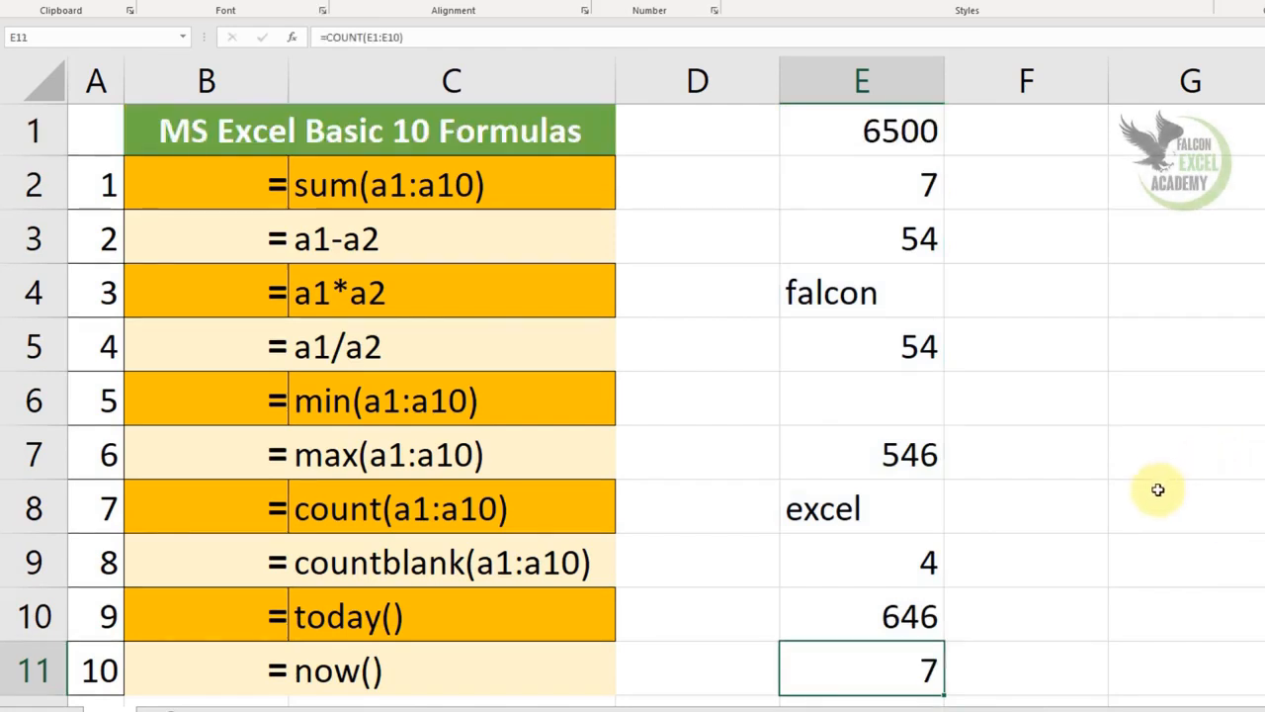
pyautogui.click(912, 611)
pyautogui.click(923, 556)
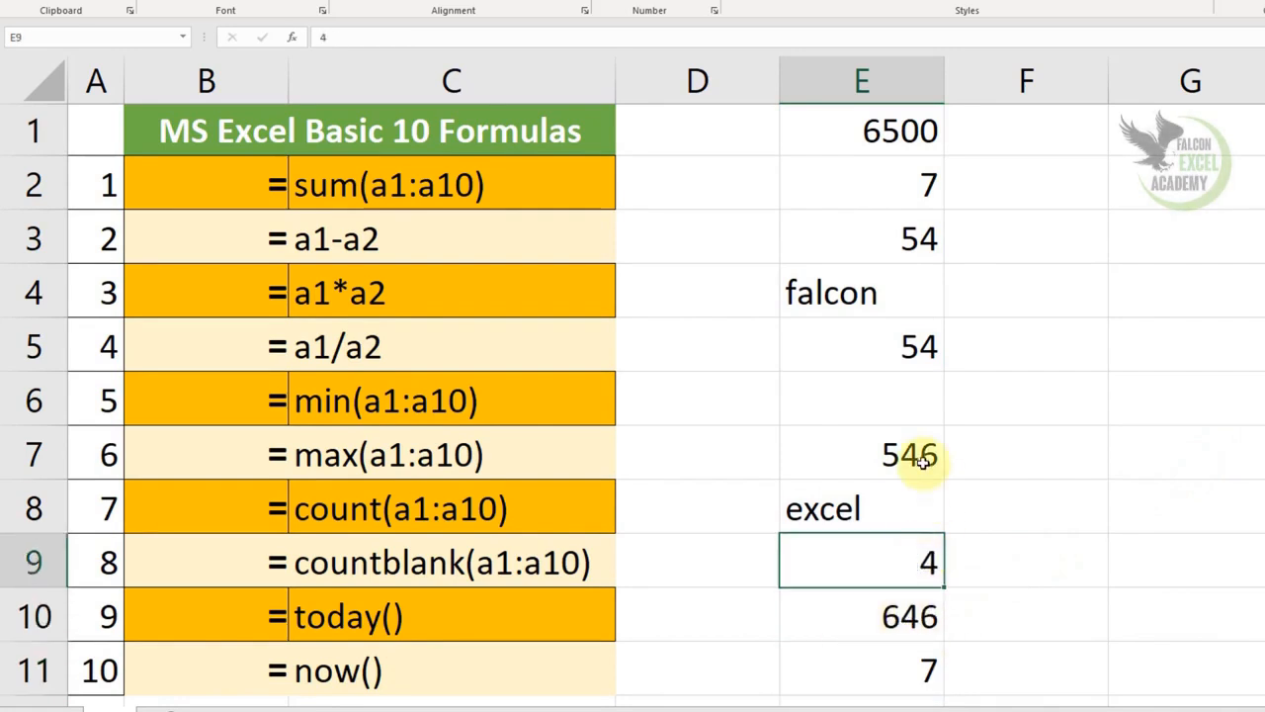
pyautogui.click(927, 346)
pyautogui.click(923, 160)
pyautogui.click(925, 126)
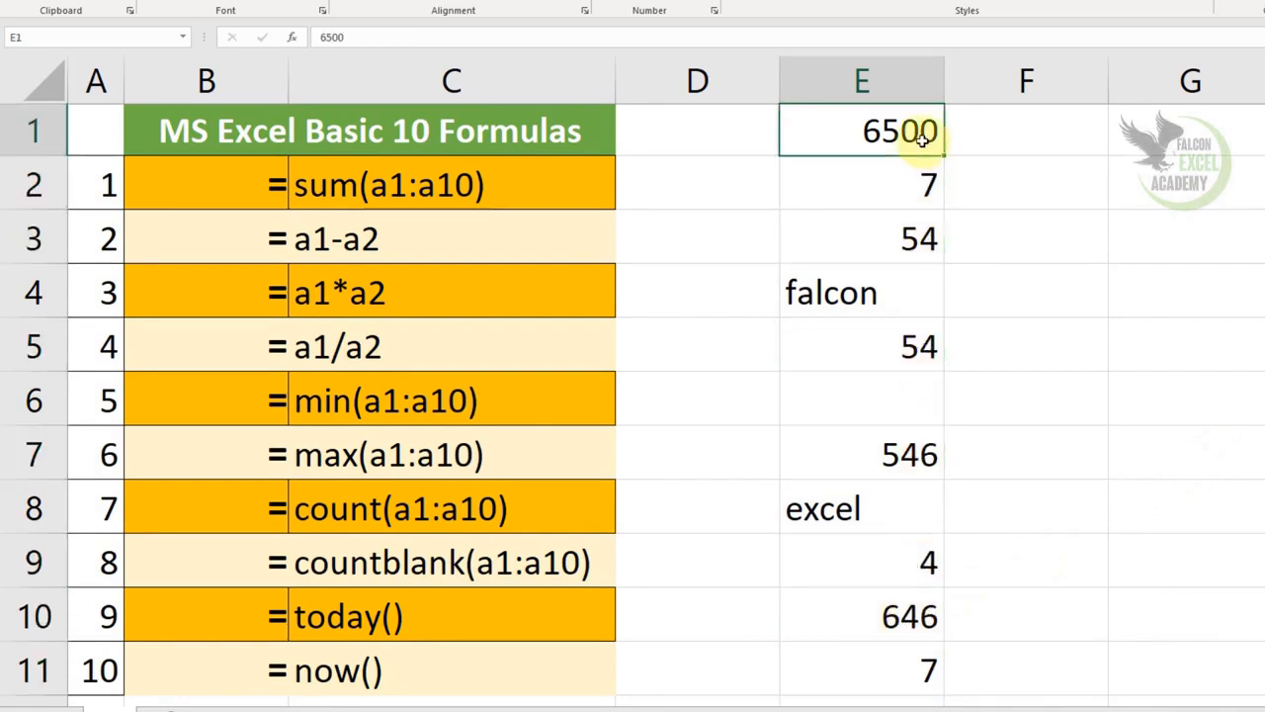
pyautogui.click(870, 297)
pyautogui.click(860, 505)
pyautogui.click(904, 297)
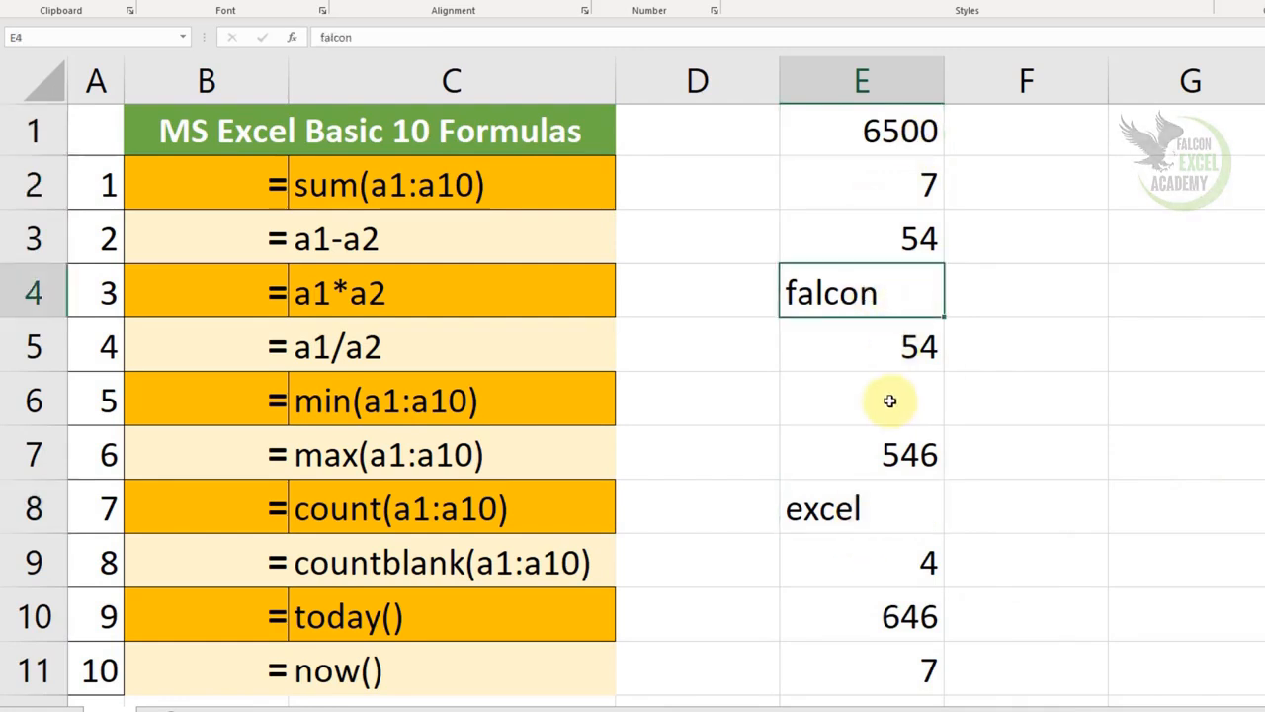
pyautogui.click(890, 400)
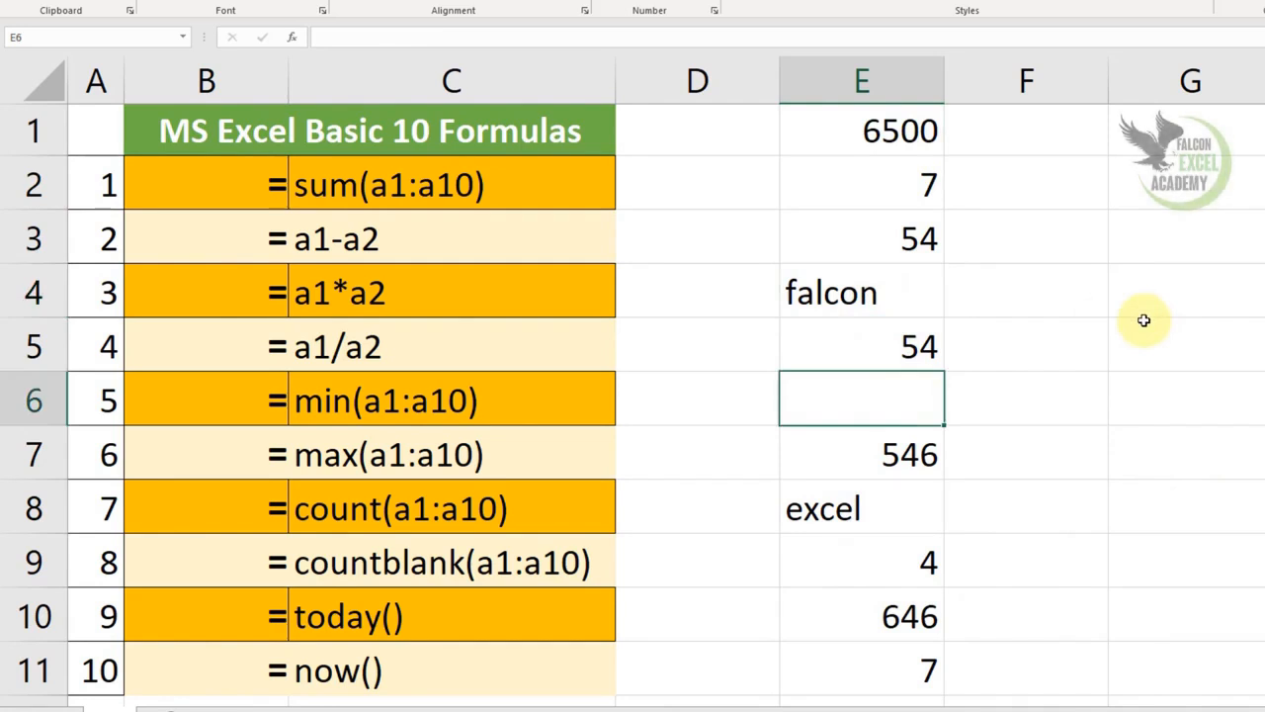
# Step: Clear the COUNT formula from cell E11 and the number from cell E2
pyautogui.click(803, 670)
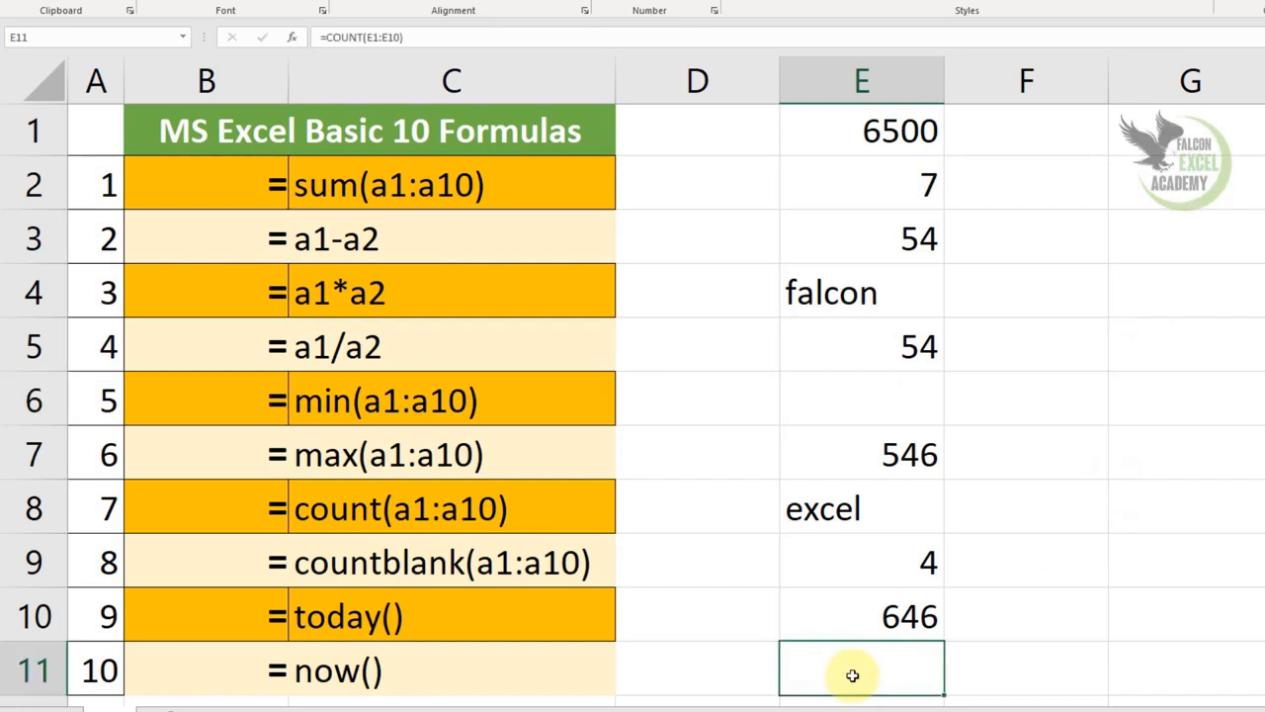
pyautogui.click(896, 186)
pyautogui.press('Delete')
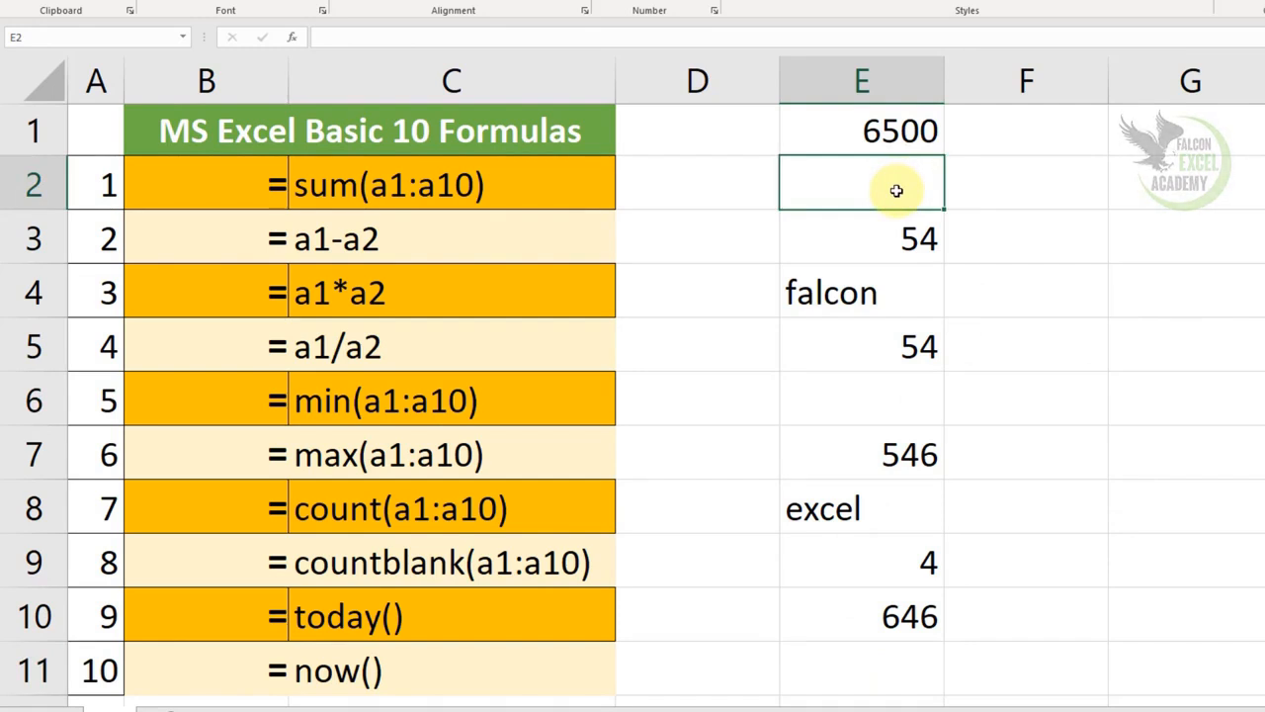
# Step: Count the empty cells in the sample range by entering =COUNTBLANK(E1:E10) in cell E11
pyautogui.click(924, 651)
pyautogui.write('=')
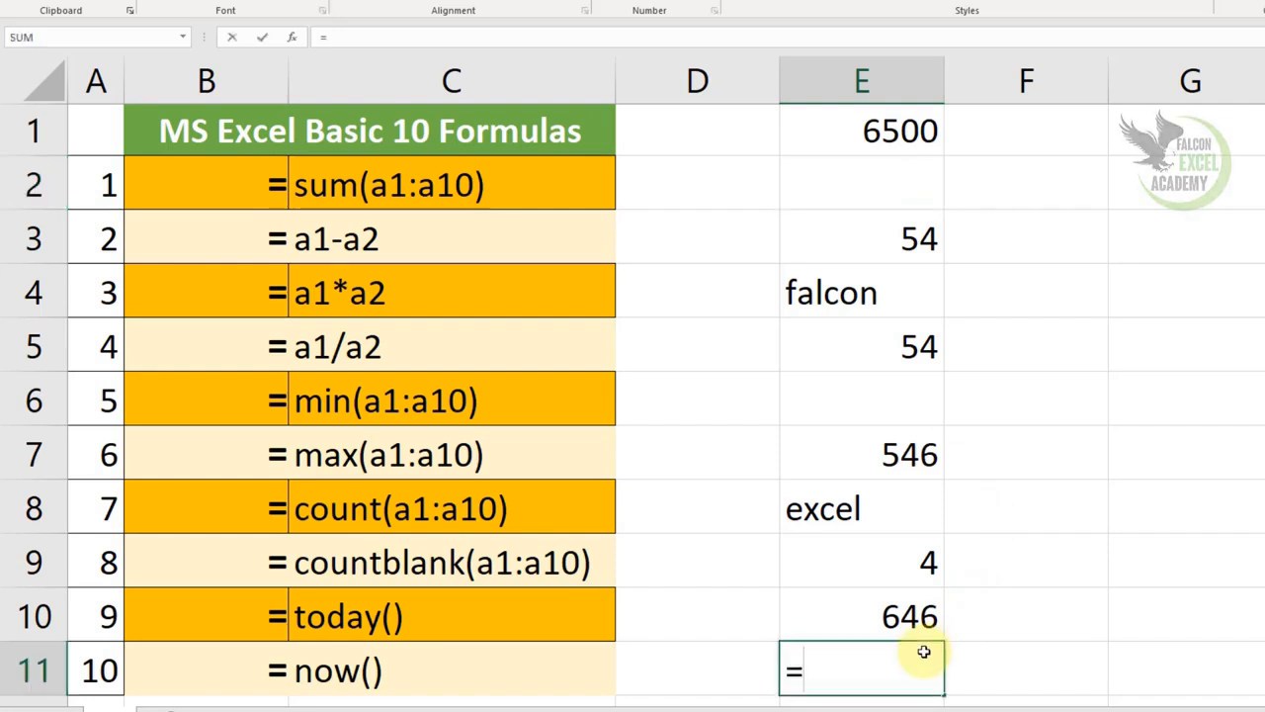
pyautogui.write('count')
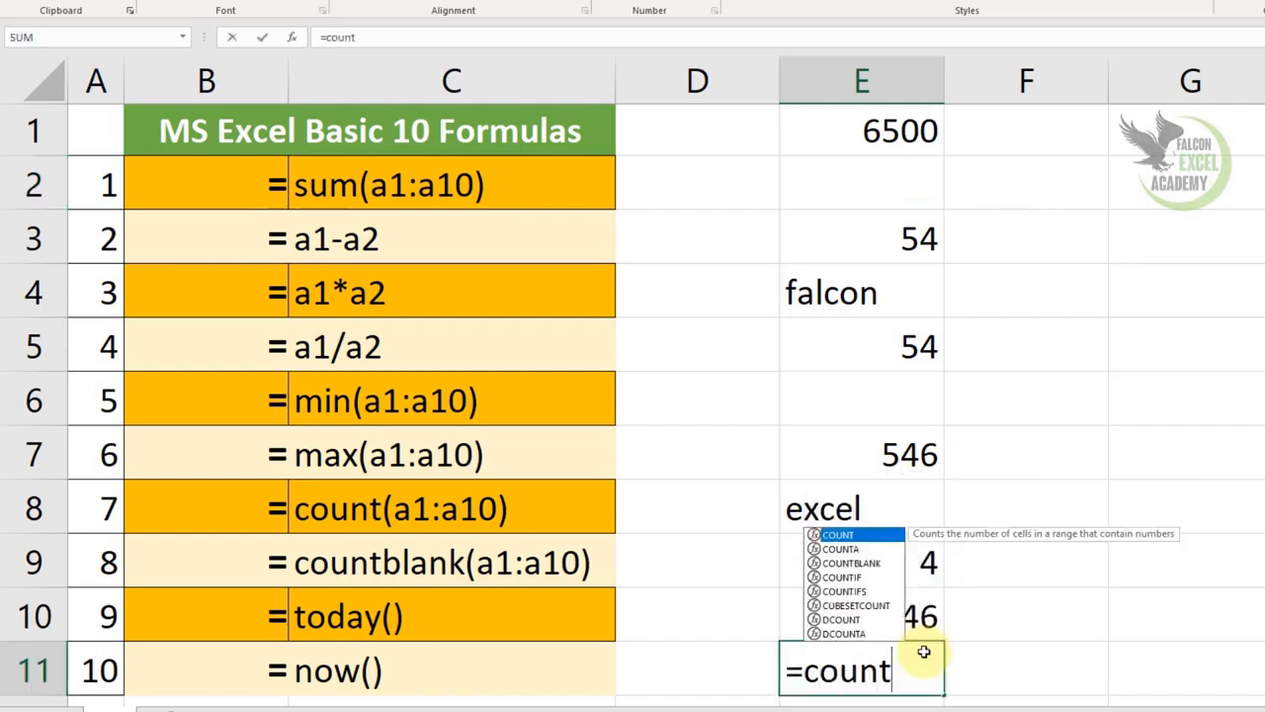
pyautogui.write('blank')
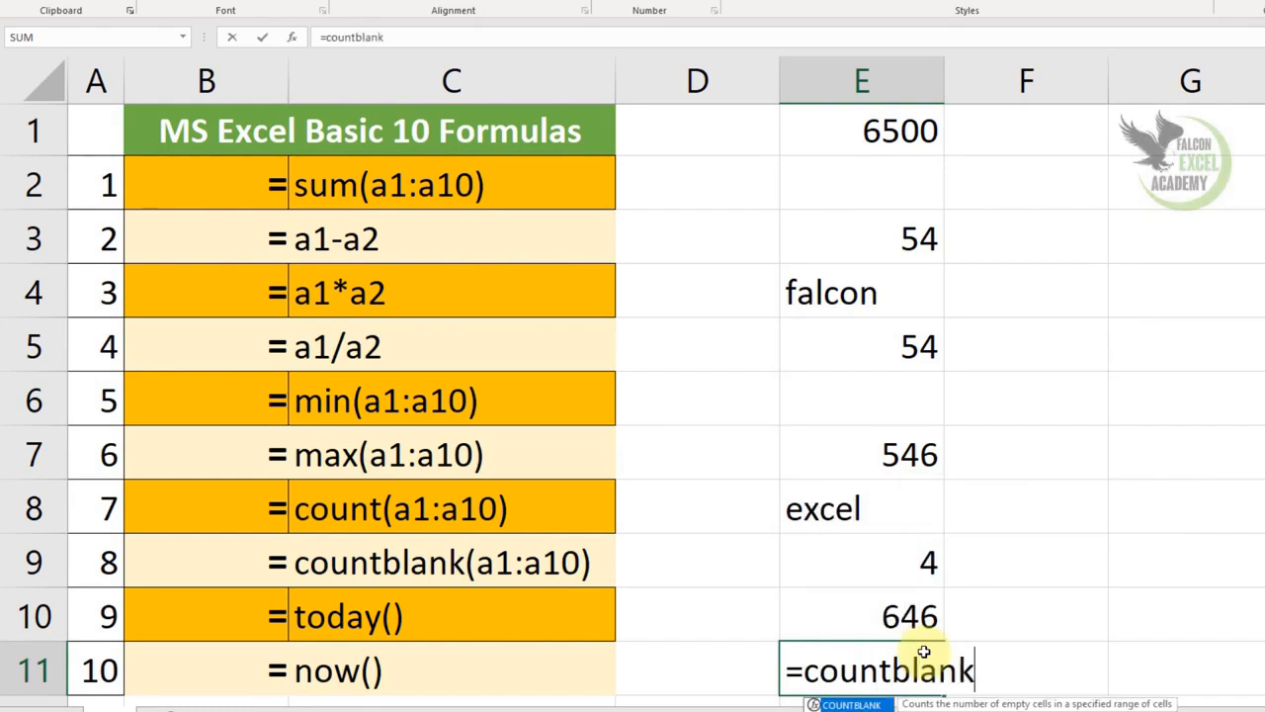
pyautogui.write('(')
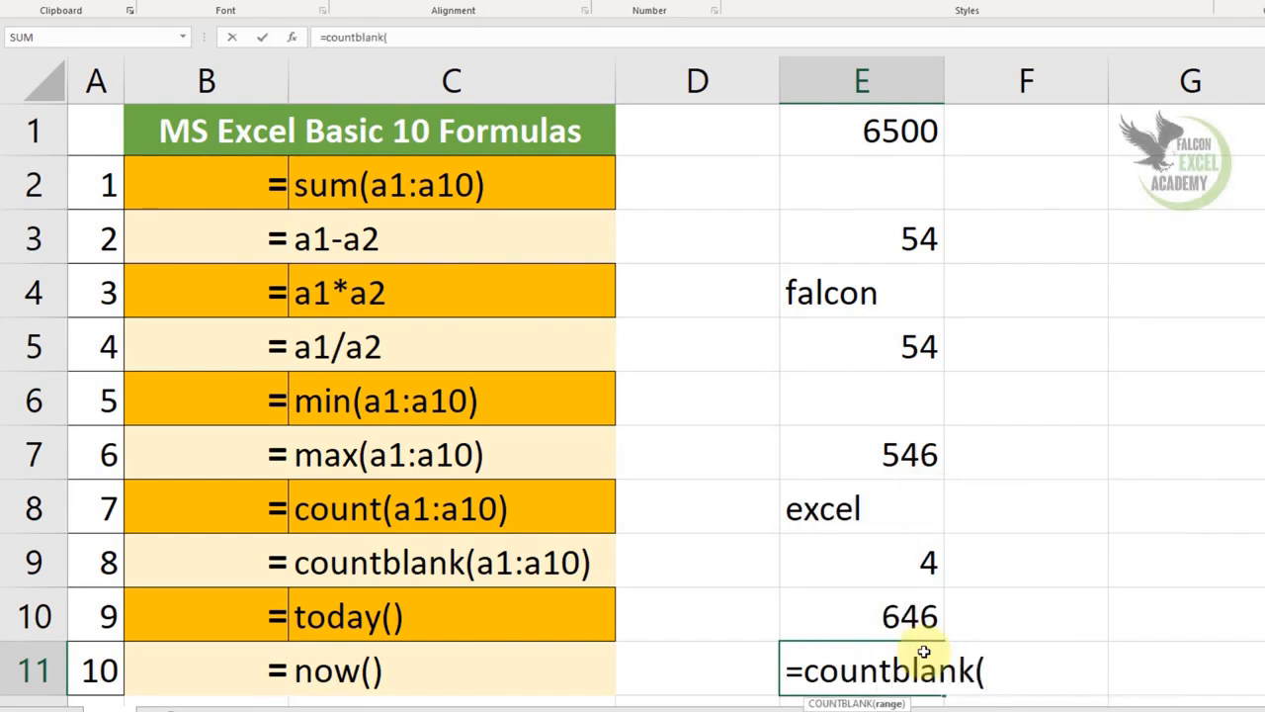
pyautogui.moveTo(896, 133); pyautogui.dragTo(890, 609)
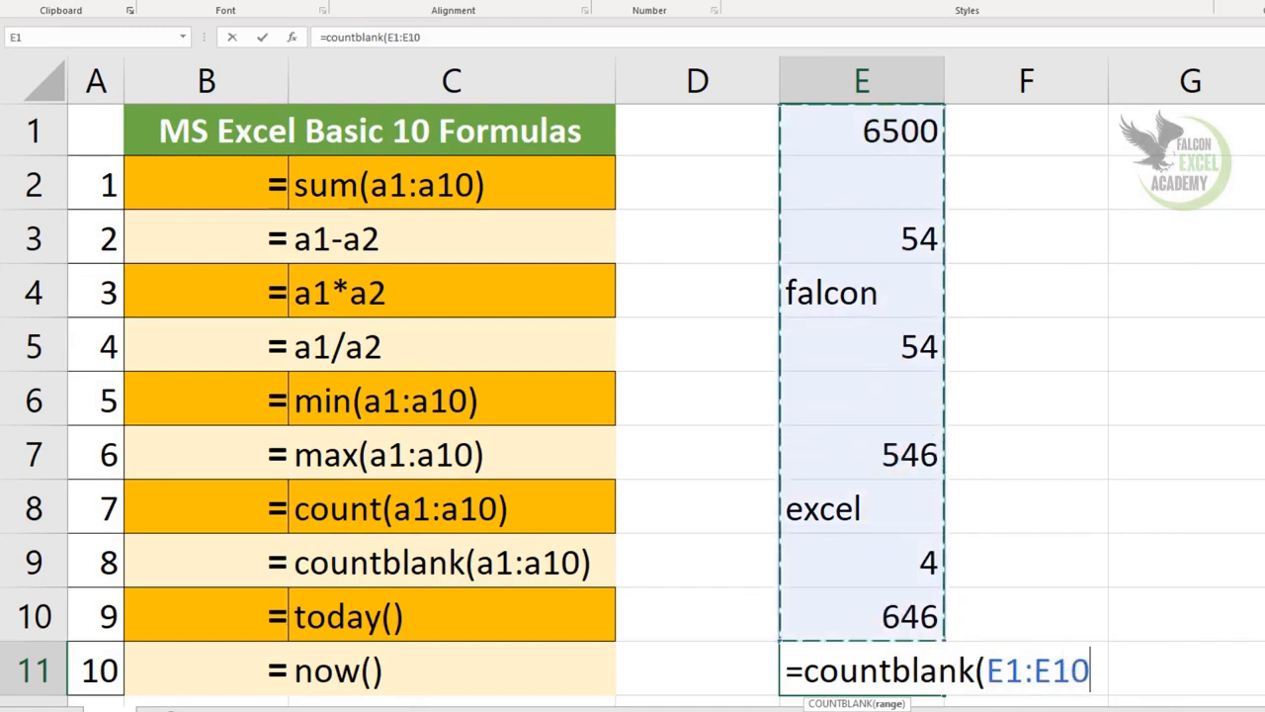
pyautogui.write(')')
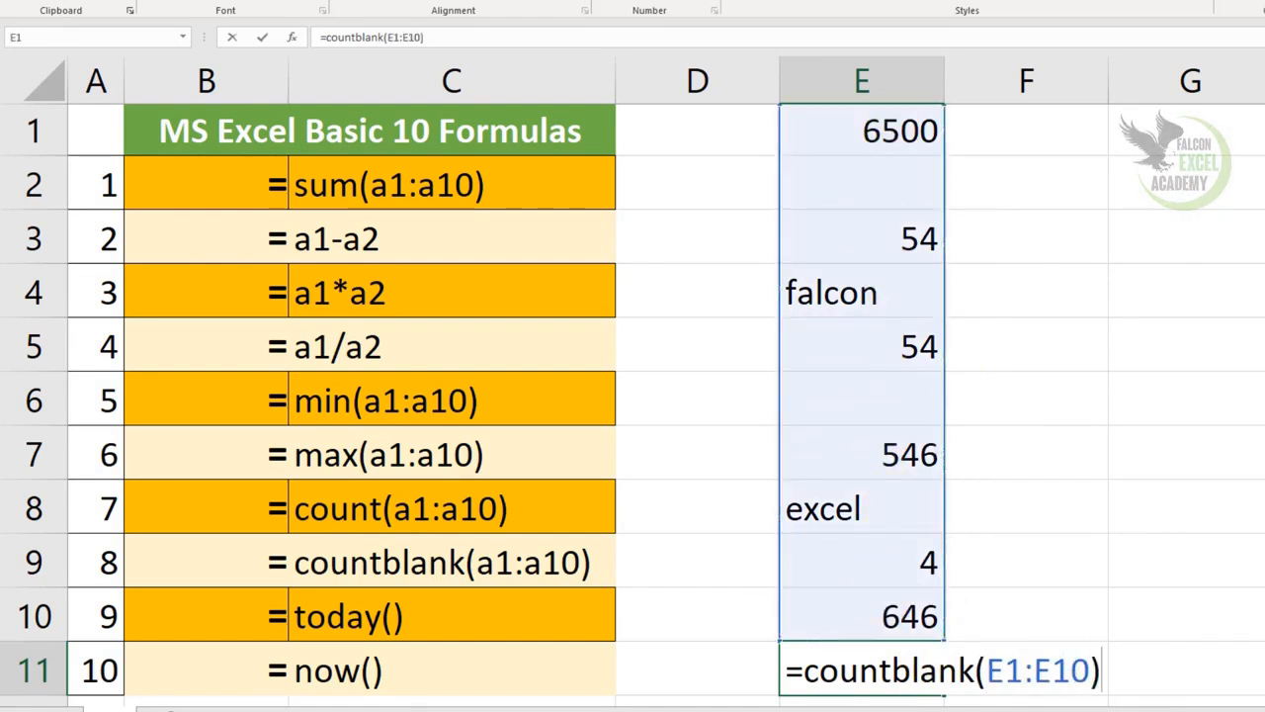
pyautogui.press('Return')
pyautogui.press('Up')
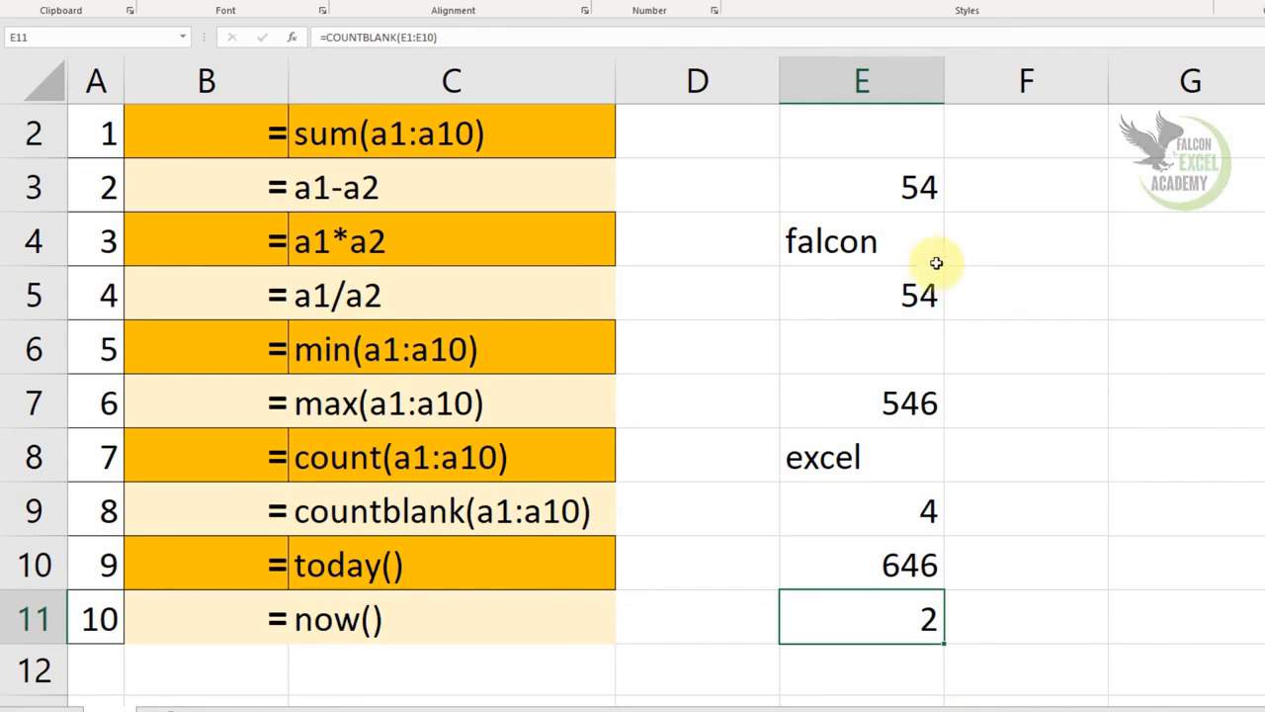
# Step: Delete the text "falcon" from cell E4 to add another blank cell to the counted range
pyautogui.click(904, 248)
pyautogui.press('Delete')
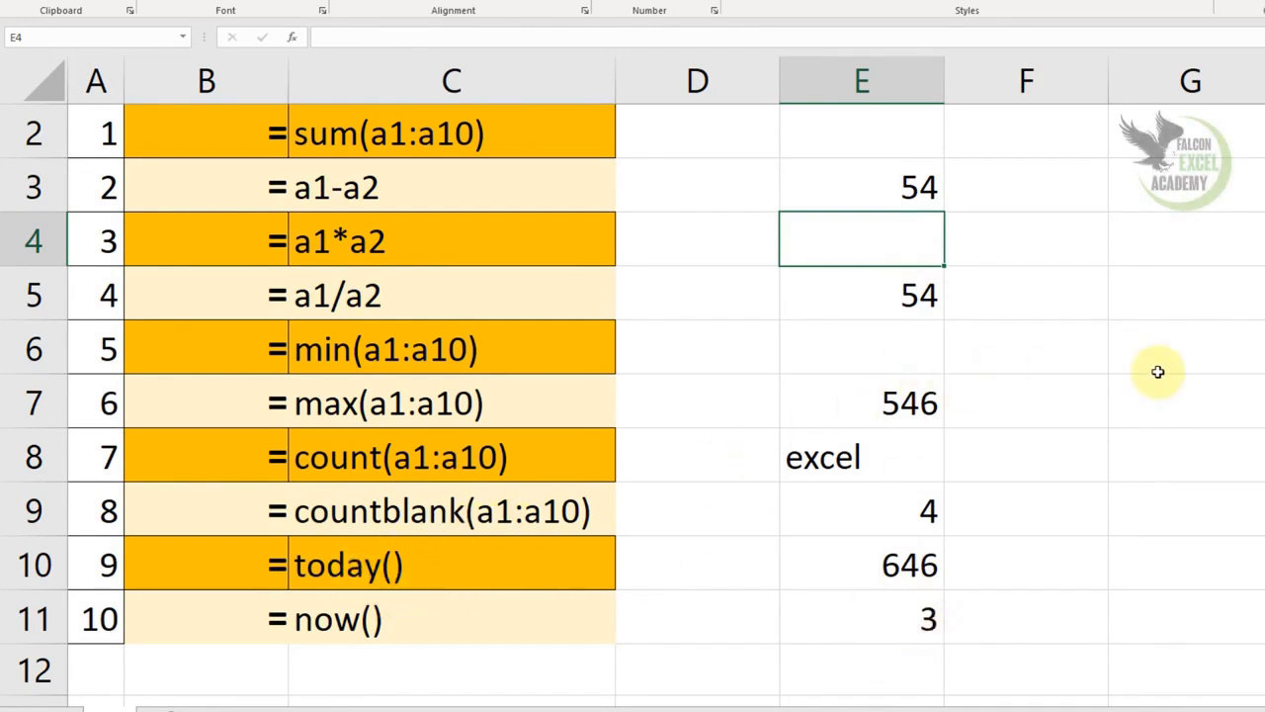
pyautogui.scroll(1, 1159, 375)
# Step: Insert the current date in cell G2 with =TODAY()
pyautogui.click(1145, 191)
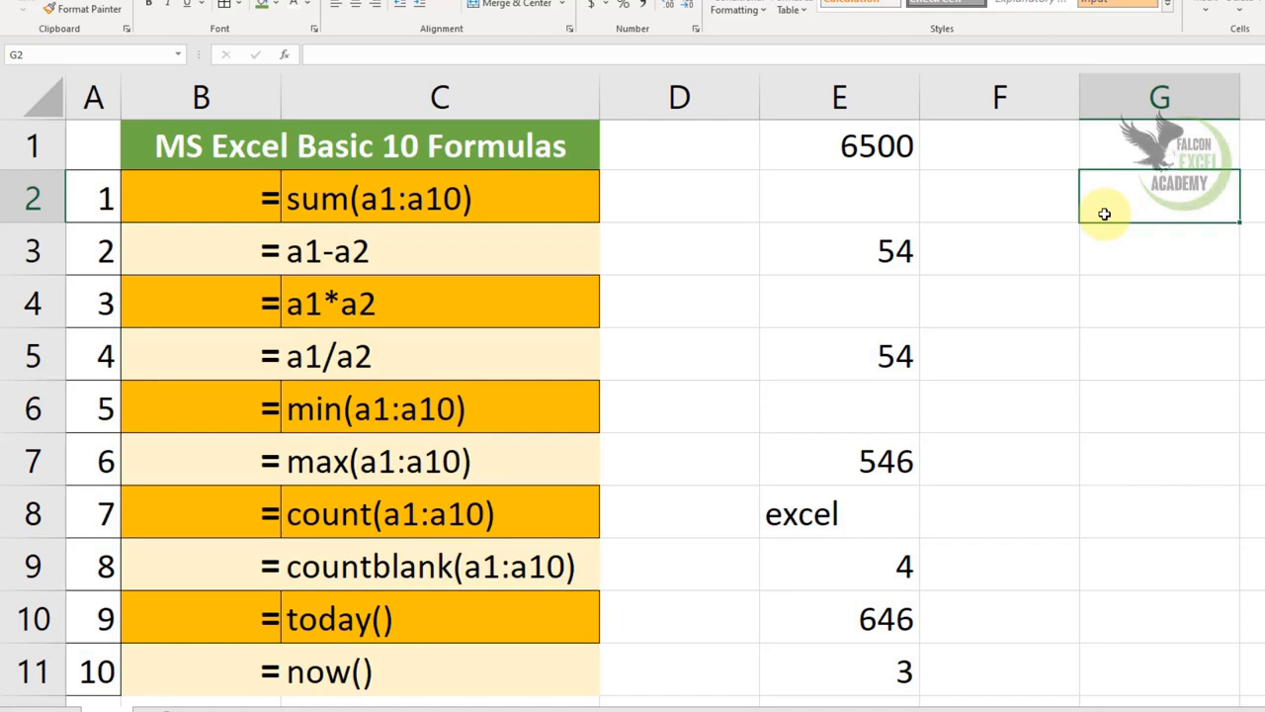
pyautogui.write('=')
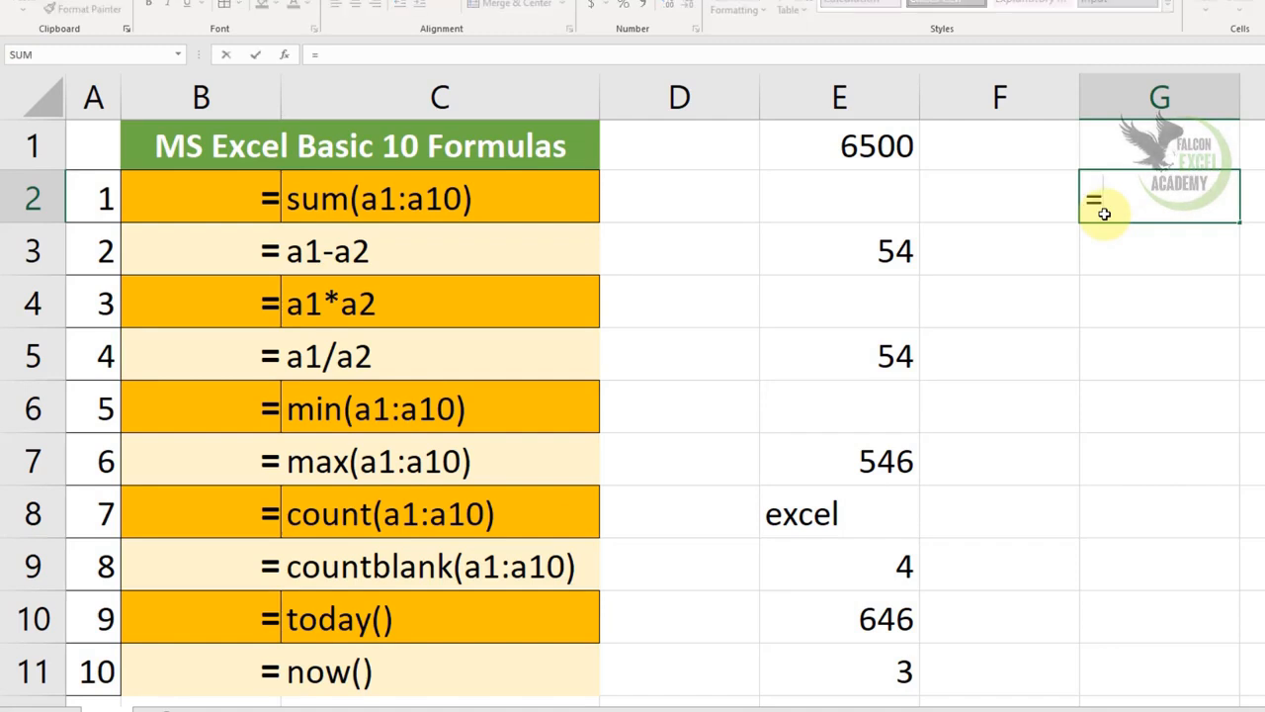
pyautogui.write('today()')
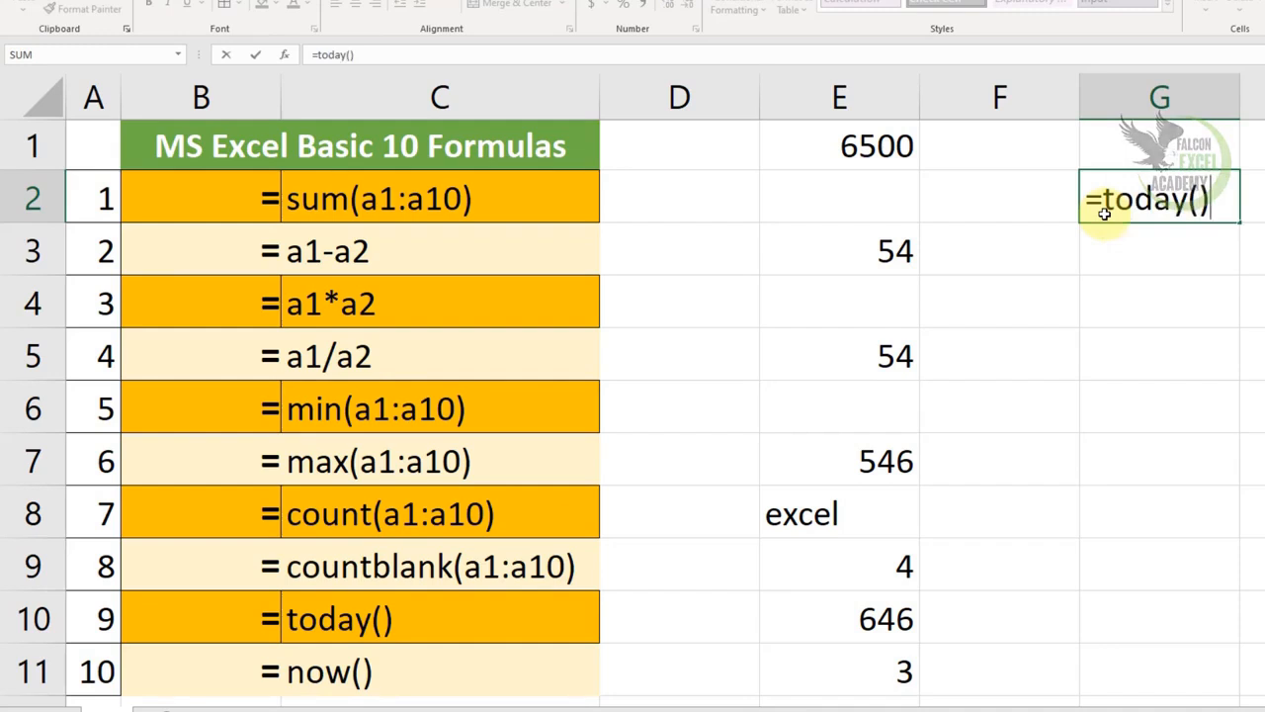
pyautogui.press('Return')
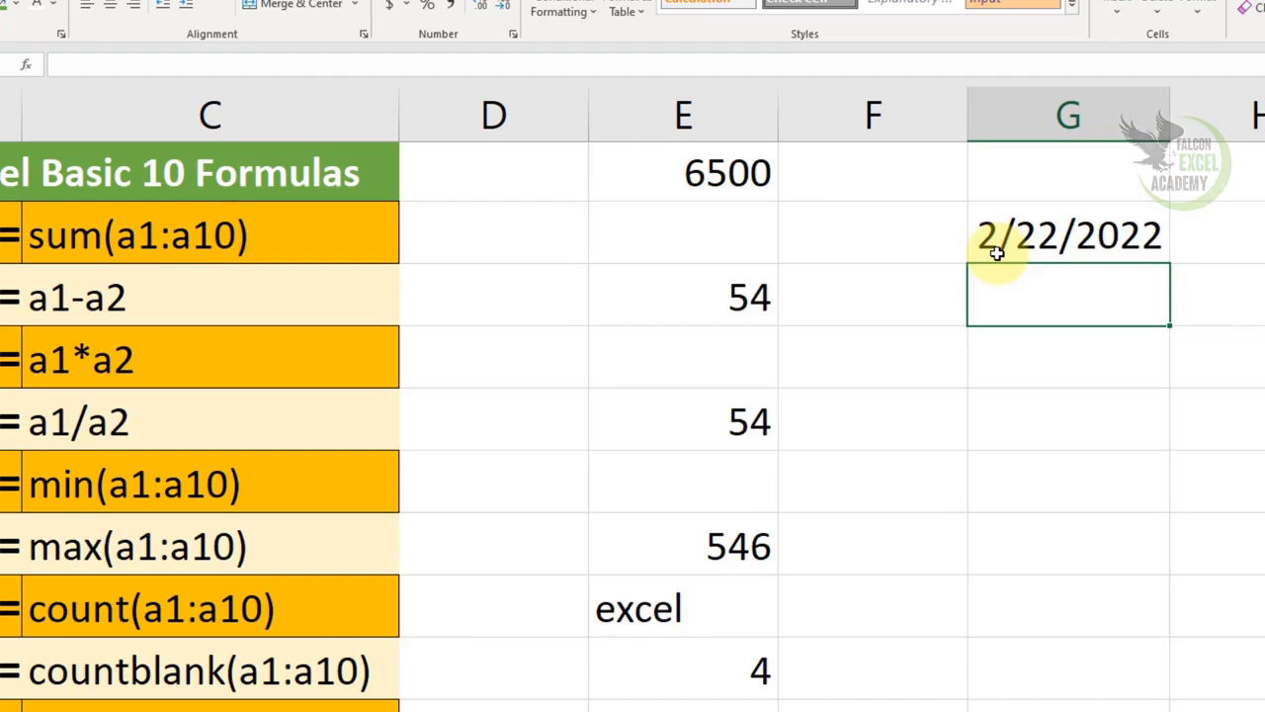
# Step: Insert the current date and time in cell G4 with =NOW()
pyautogui.press('Down')
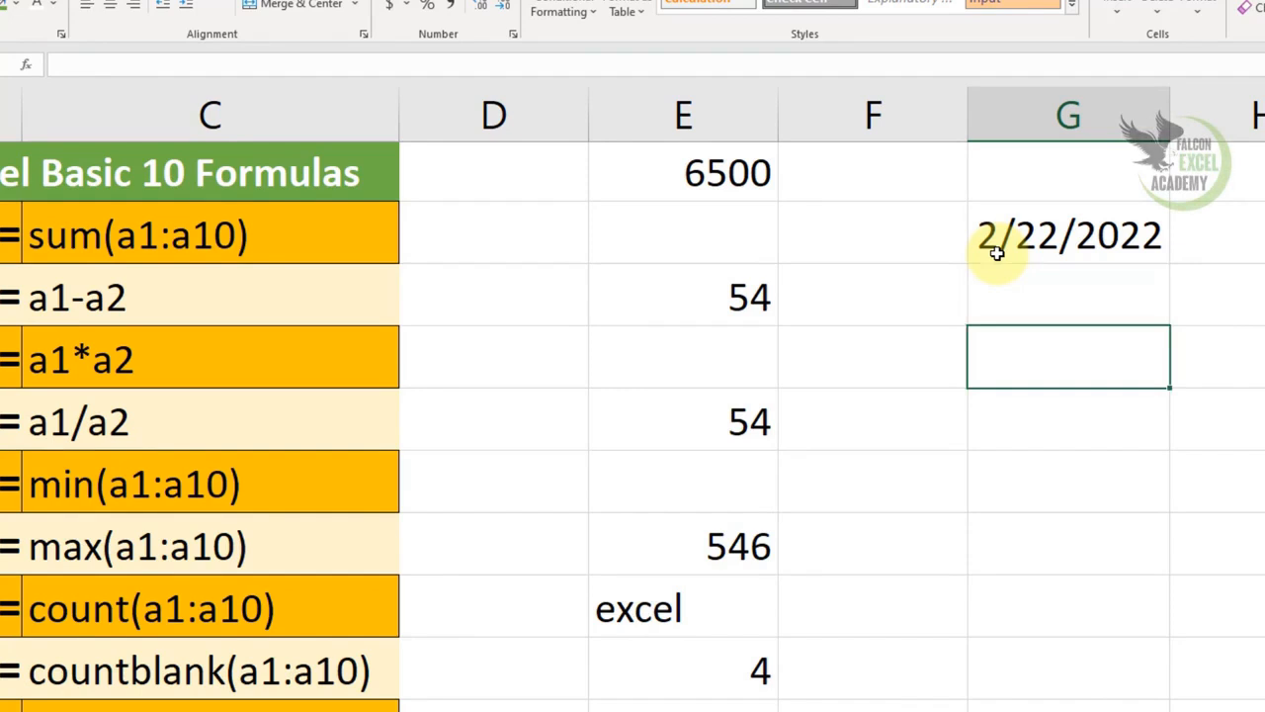
pyautogui.write('=now')
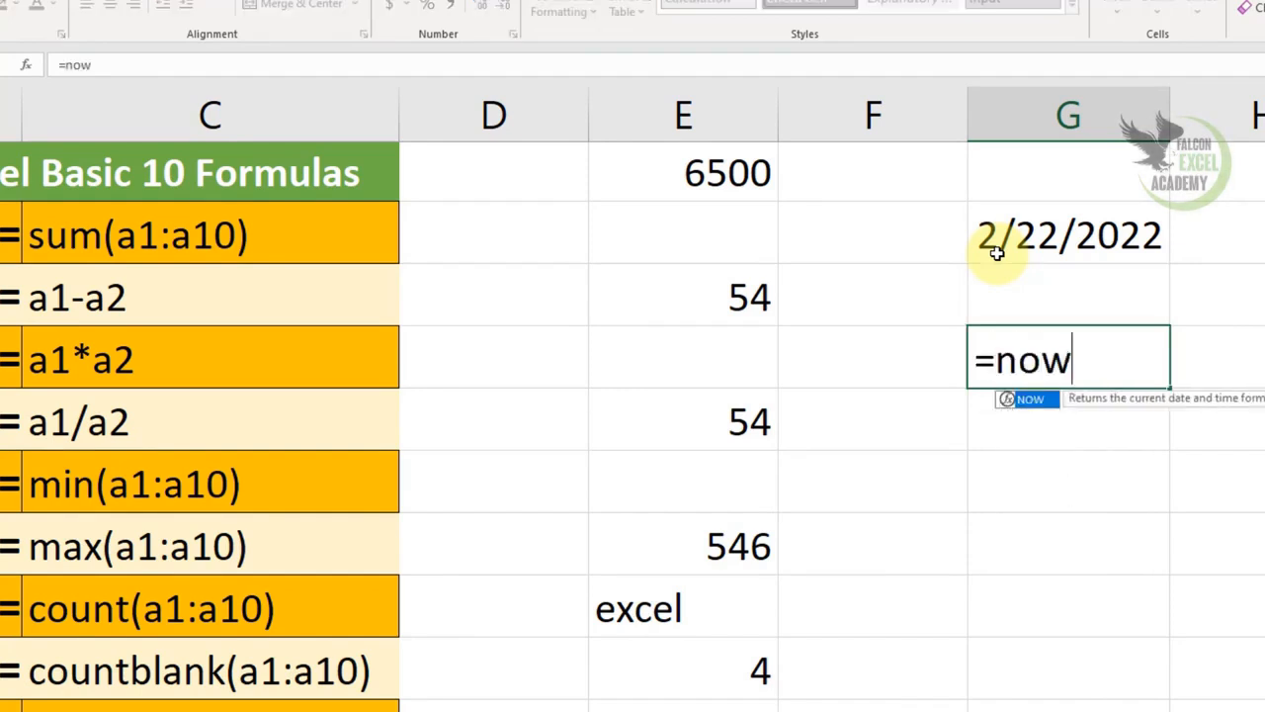
pyautogui.write('()')
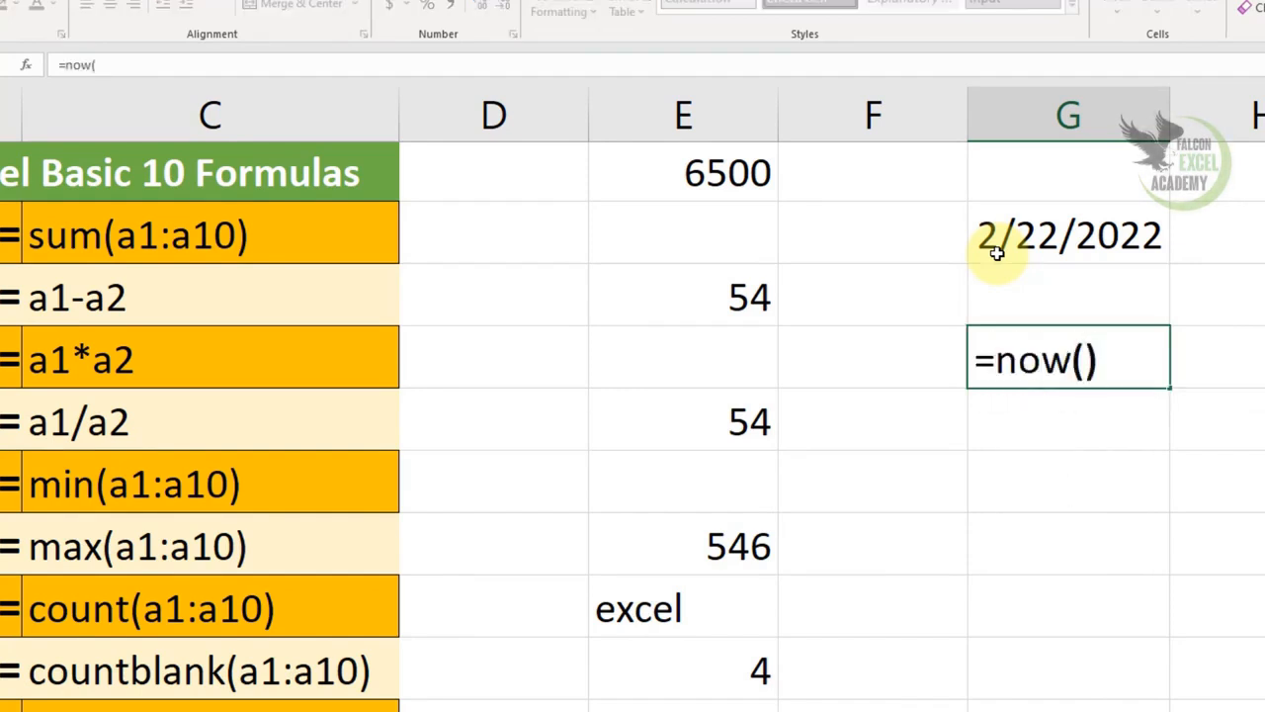
pyautogui.press('Return')
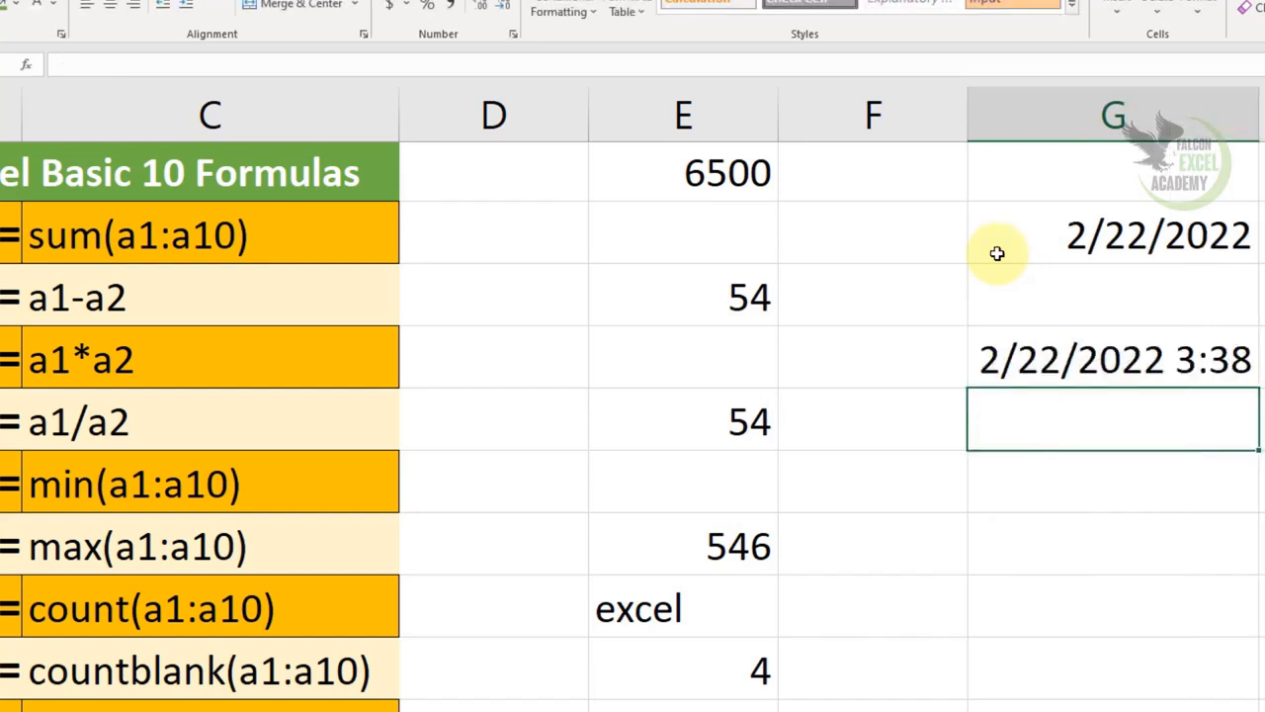